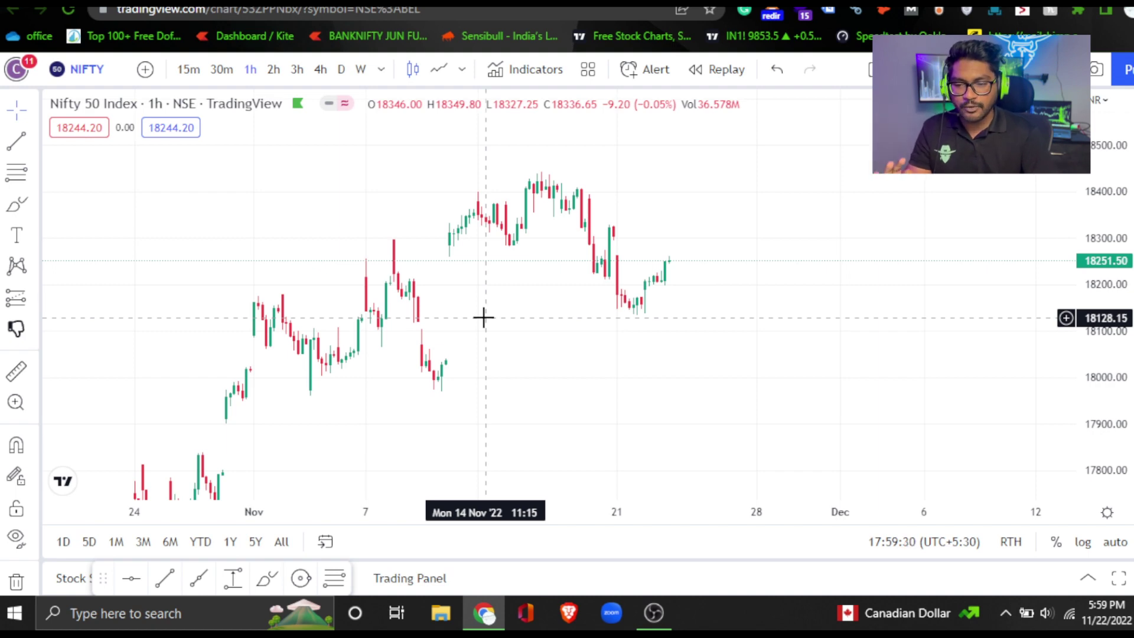
# Step: Nudge the Nifty chart, try the Dot cursor, return to Cross, and bring up the line-tools list
pyautogui.moveTo(480, 316); pyautogui.dragTo(463, 337)
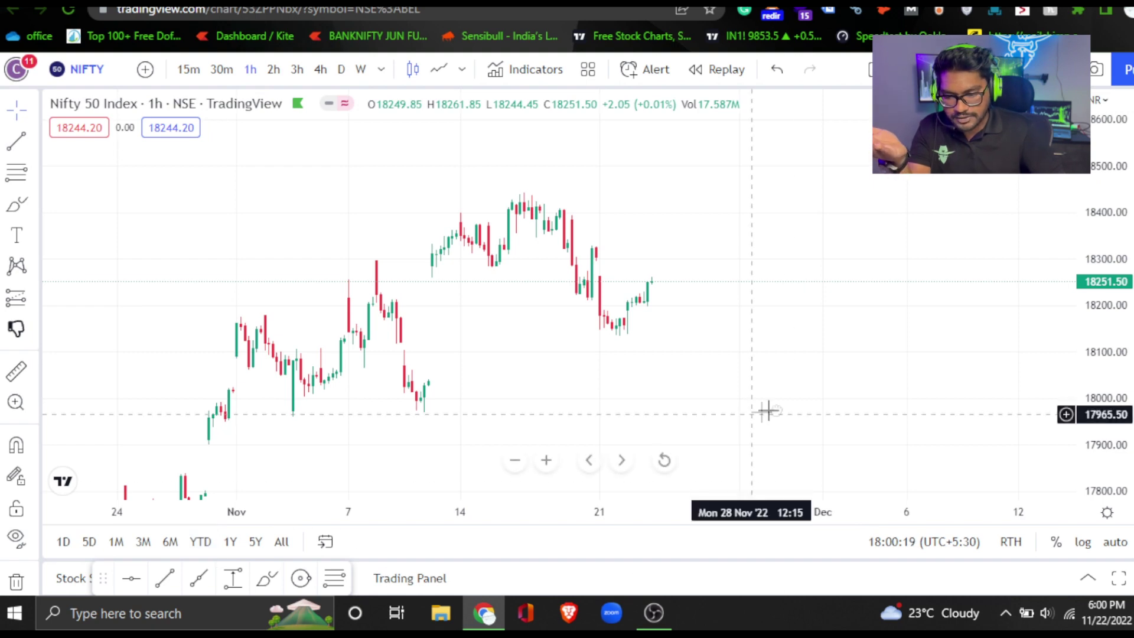
pyautogui.moveTo(767, 410); pyautogui.dragTo(784, 409)
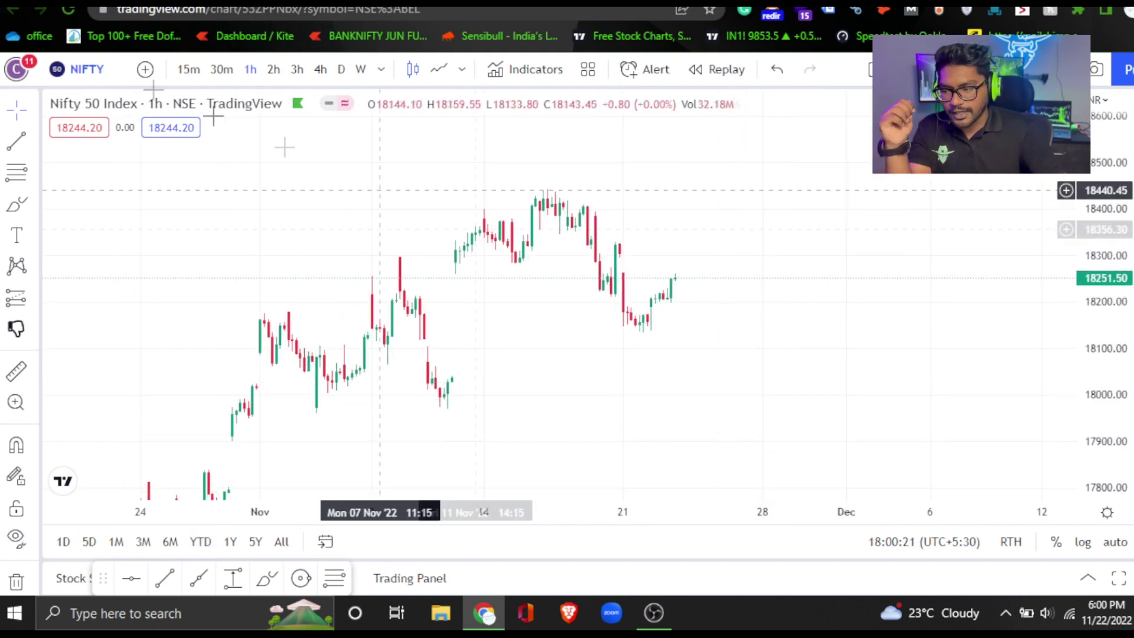
pyautogui.click(33, 115)
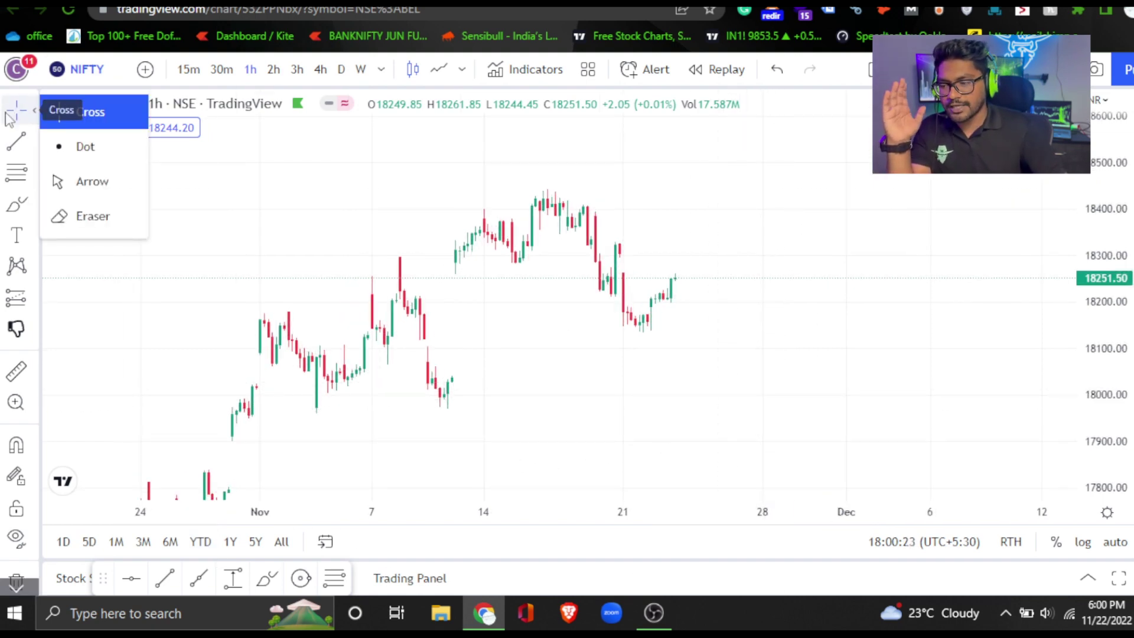
pyautogui.click(34, 111)
pyautogui.click(85, 146)
pyautogui.click(34, 111)
pyautogui.click(57, 114)
pyautogui.click(35, 146)
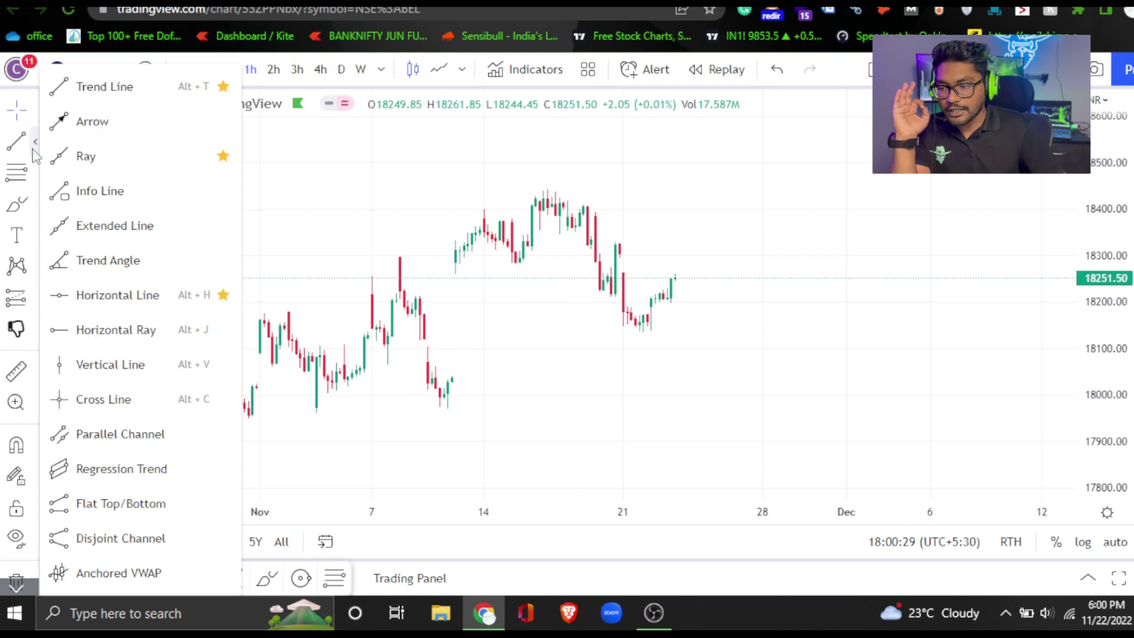
# Step: Draw a black trend line from the 31 Oct candles to the highs near 22 Nov
pyautogui.click(88, 87)
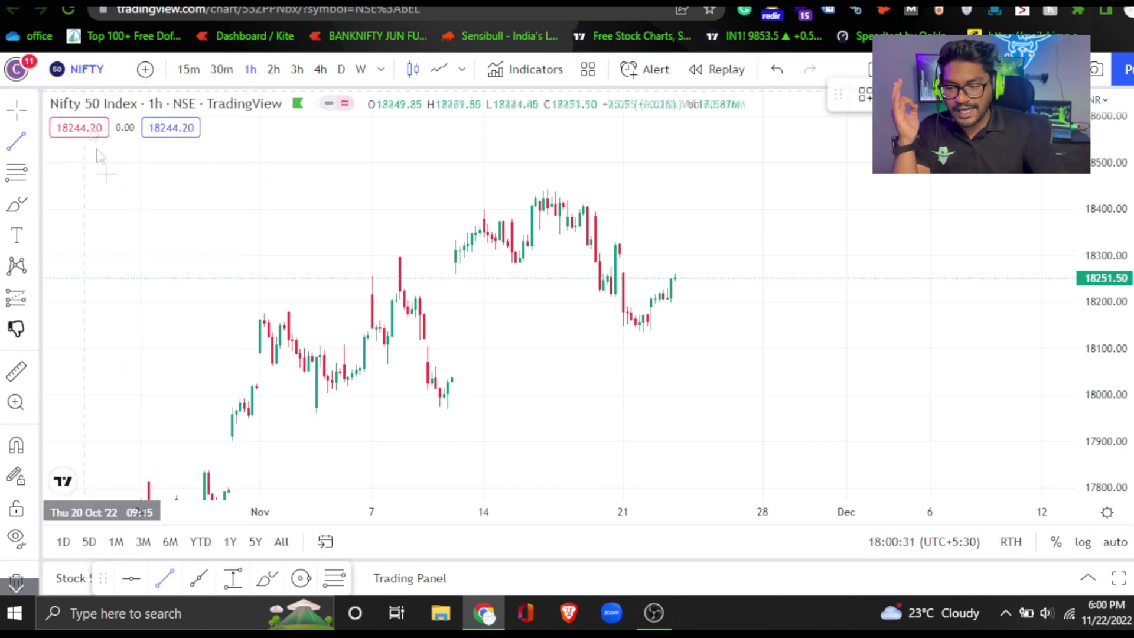
pyautogui.click(252, 321)
pyautogui.click(660, 144)
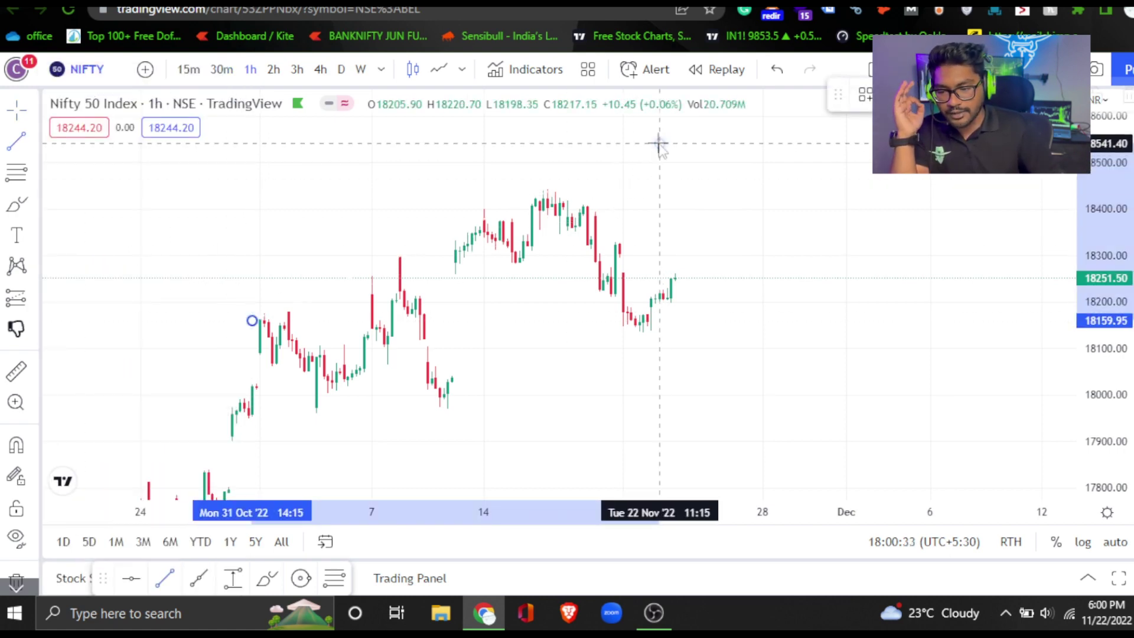
pyautogui.click(897, 95)
pyautogui.click(893, 189)
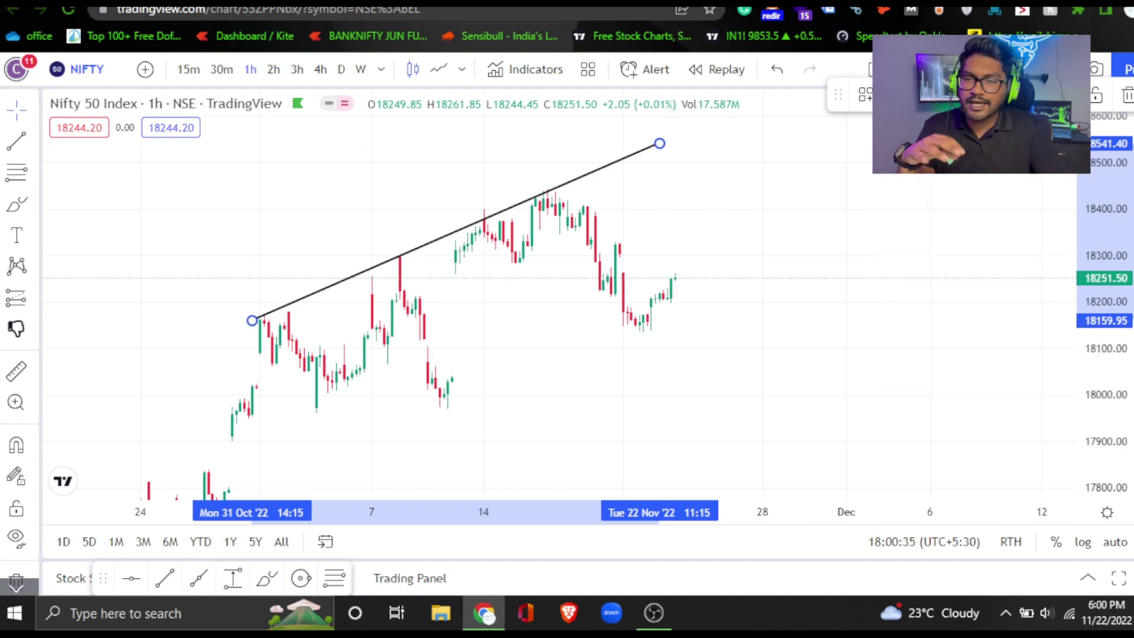
# Step: Draw a pink brush scribble across the chart, undo it, and bring up the chart pattern tools
pyautogui.moveTo(762, 312); pyautogui.dragTo(732, 311)
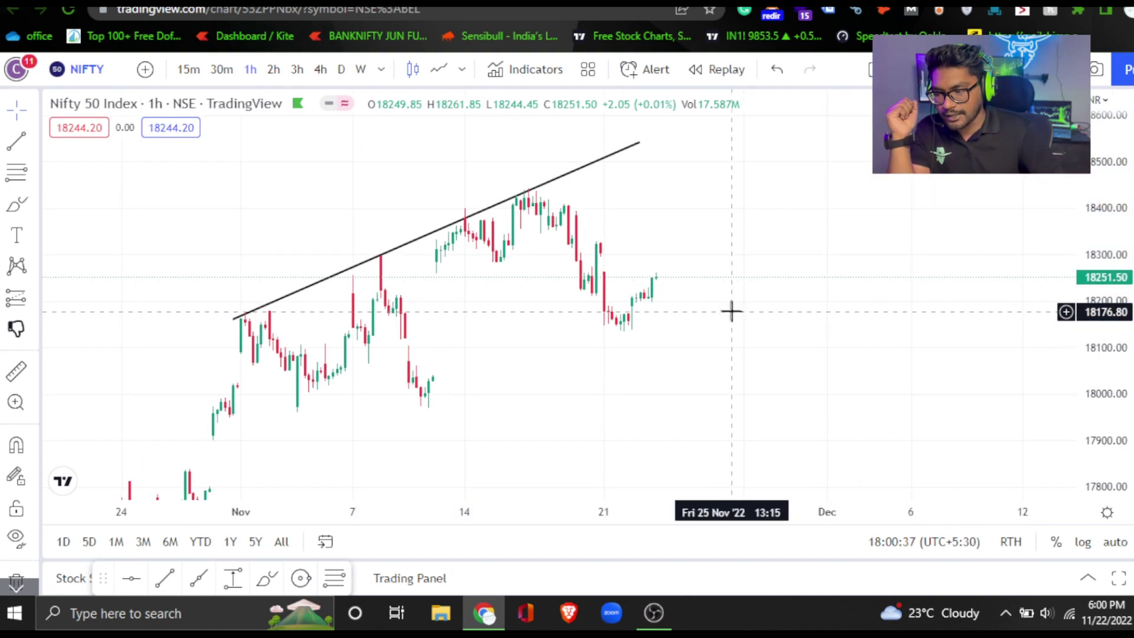
pyautogui.click(34, 204)
pyautogui.click(94, 192)
pyautogui.moveTo(260, 176)
pyautogui.mouseDown()
pyautogui.moveTo(185, 248)
pyautogui.moveTo(331, 386)
pyautogui.moveTo(754, 331)
pyautogui.moveTo(762, 380)
pyautogui.mouseUp()
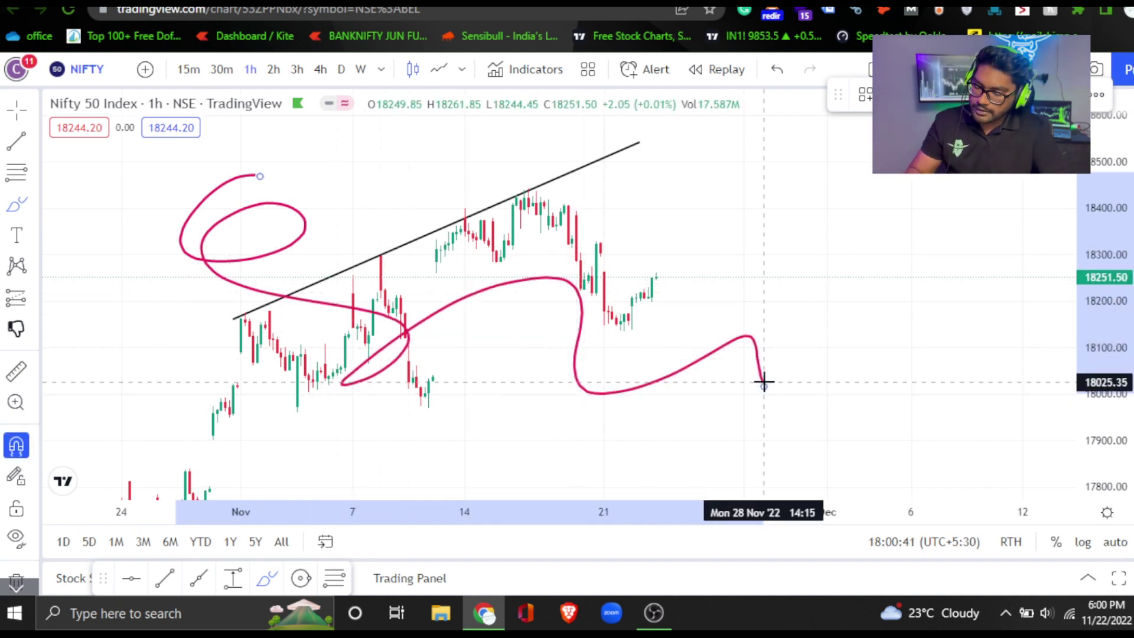
pyautogui.hotkey('ctrl', 'z')
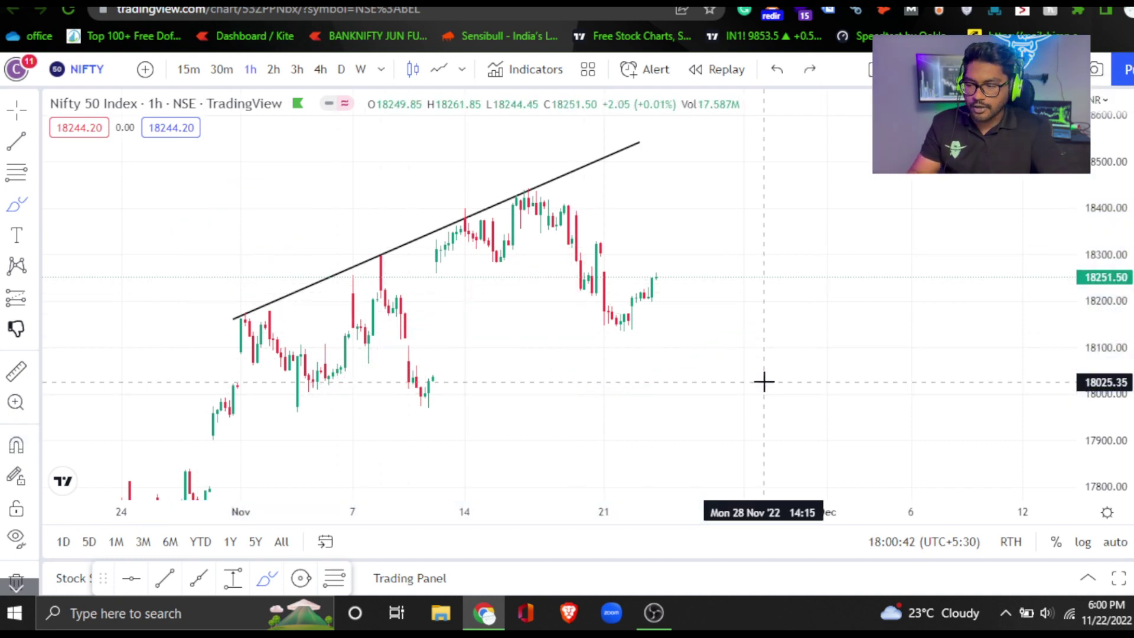
pyautogui.click(34, 271)
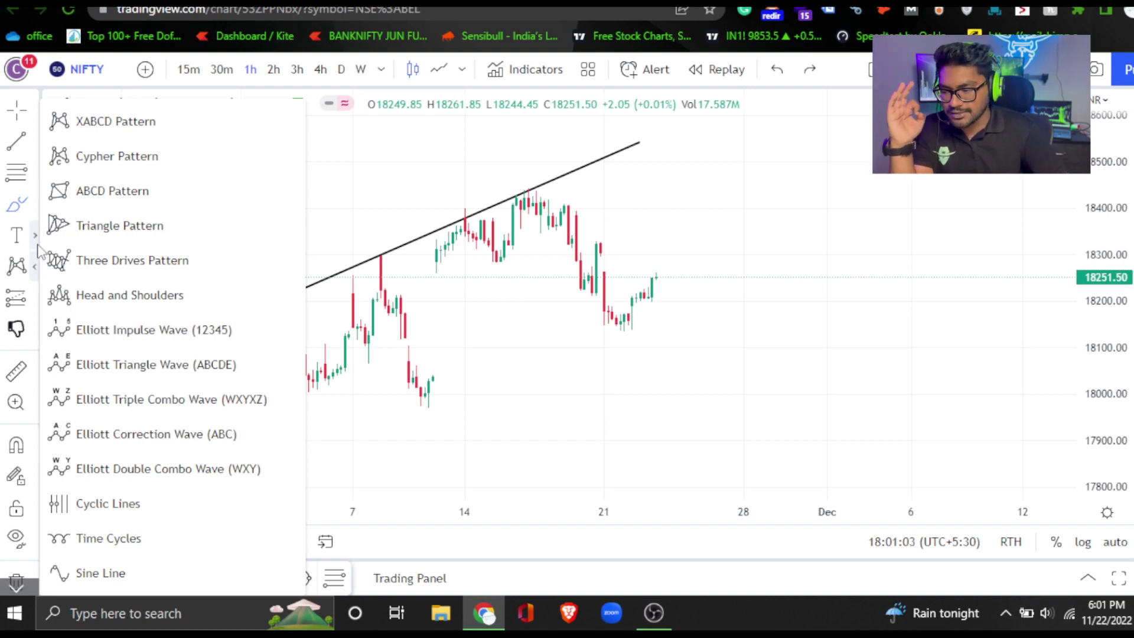
pyautogui.click(34, 267)
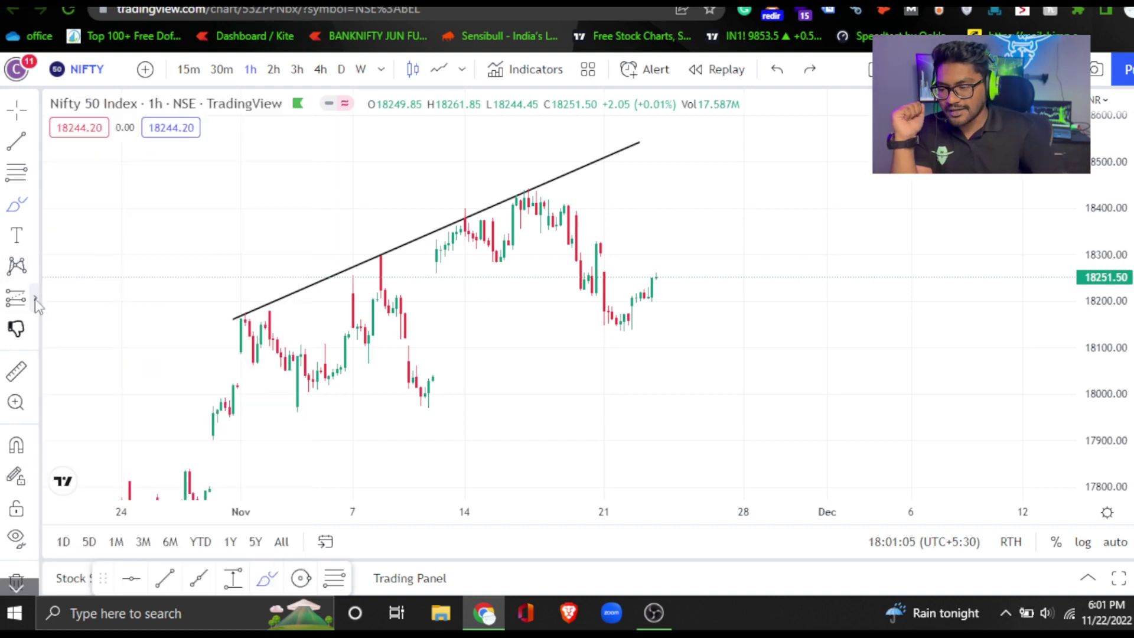
pyautogui.click(35, 297)
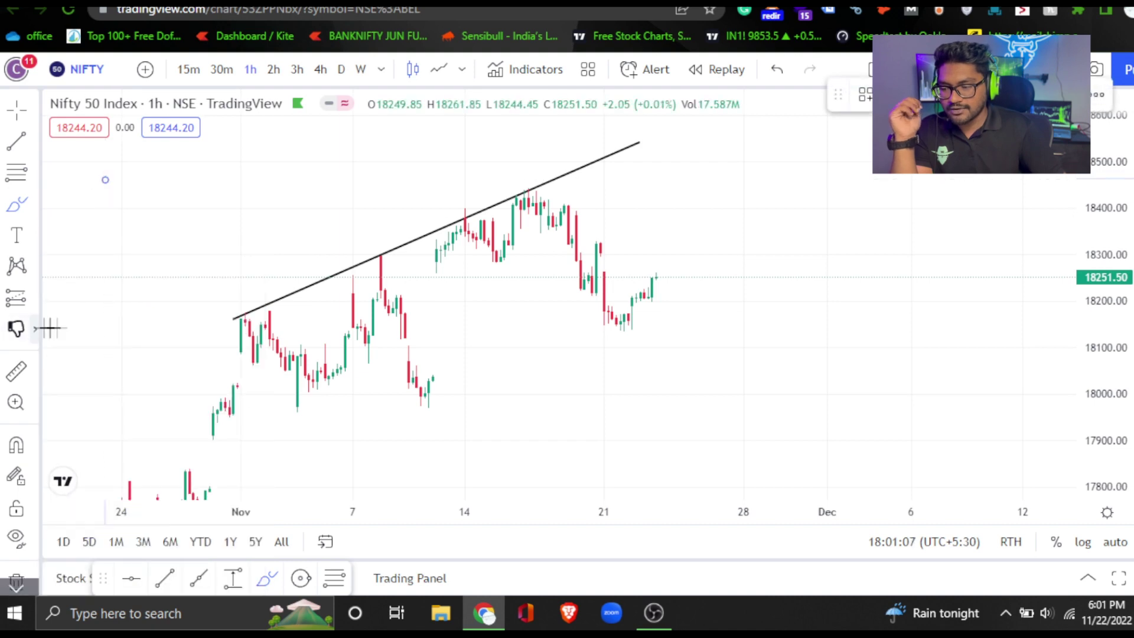
pyautogui.click(34, 329)
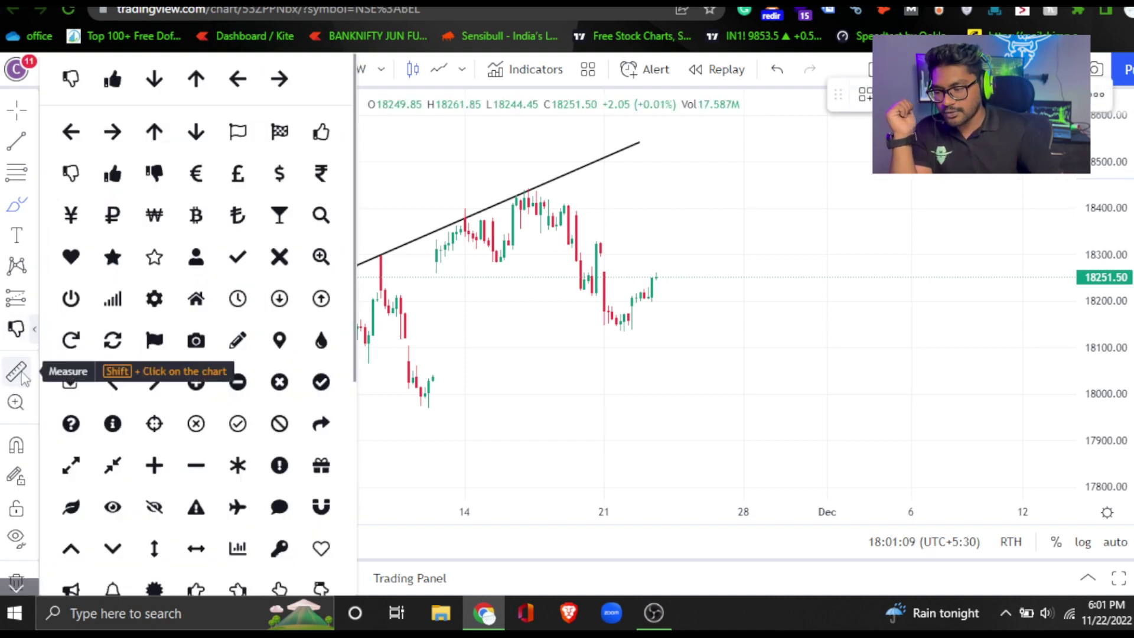
pyautogui.click(564, 205)
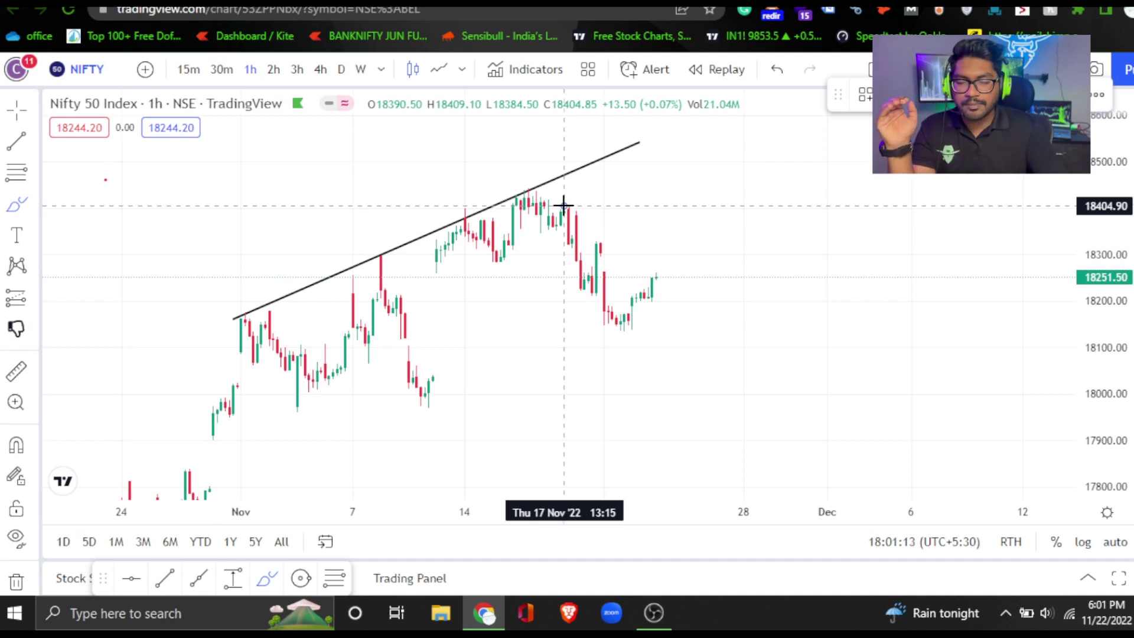
# Step: Search for RELIANCE and switch the chart to RELIANCE INDS on NSE
pyautogui.click(79, 73)
pyautogui.write('RELIANCE')
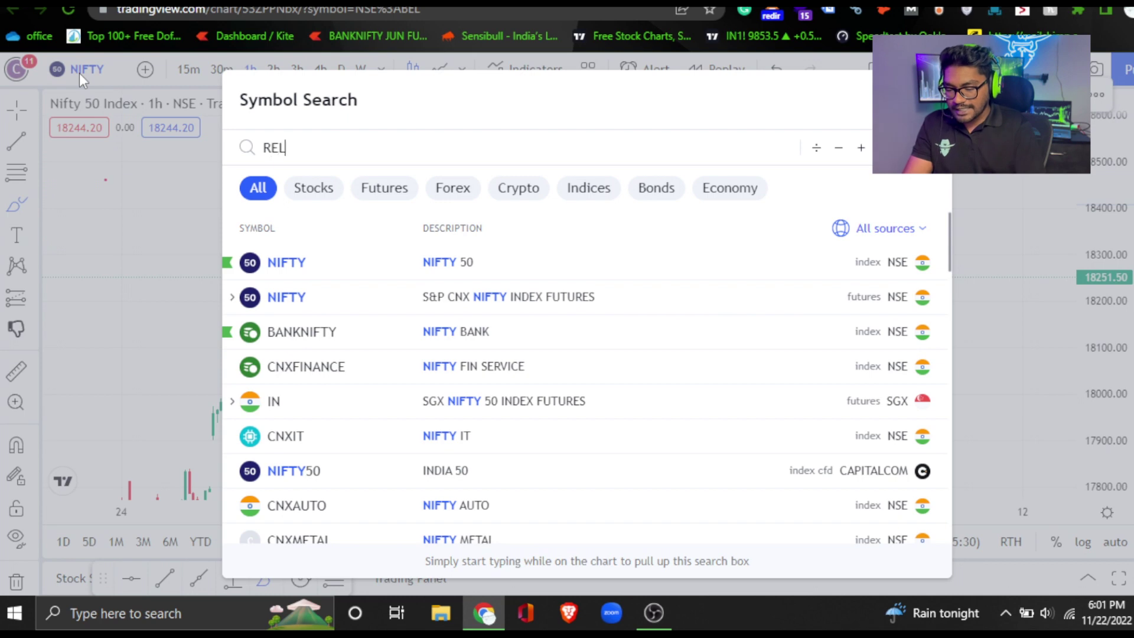
pyautogui.click(416, 260)
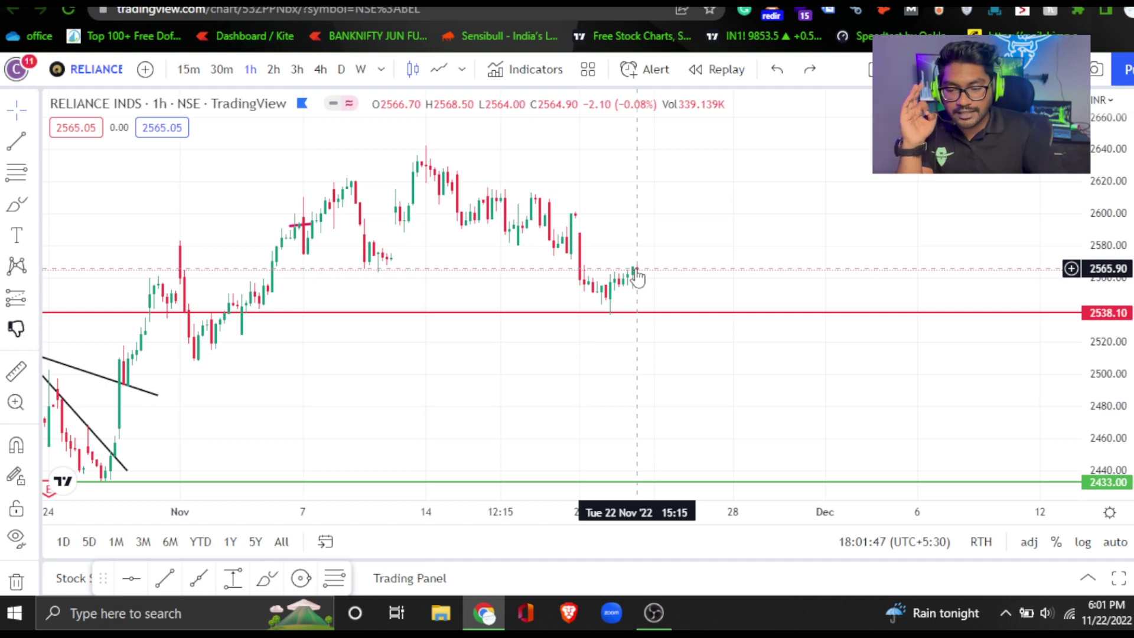
# Step: Switch Reliance to the 15m interval and zoom in on the 22 Nov candles
pyautogui.click(185, 71)
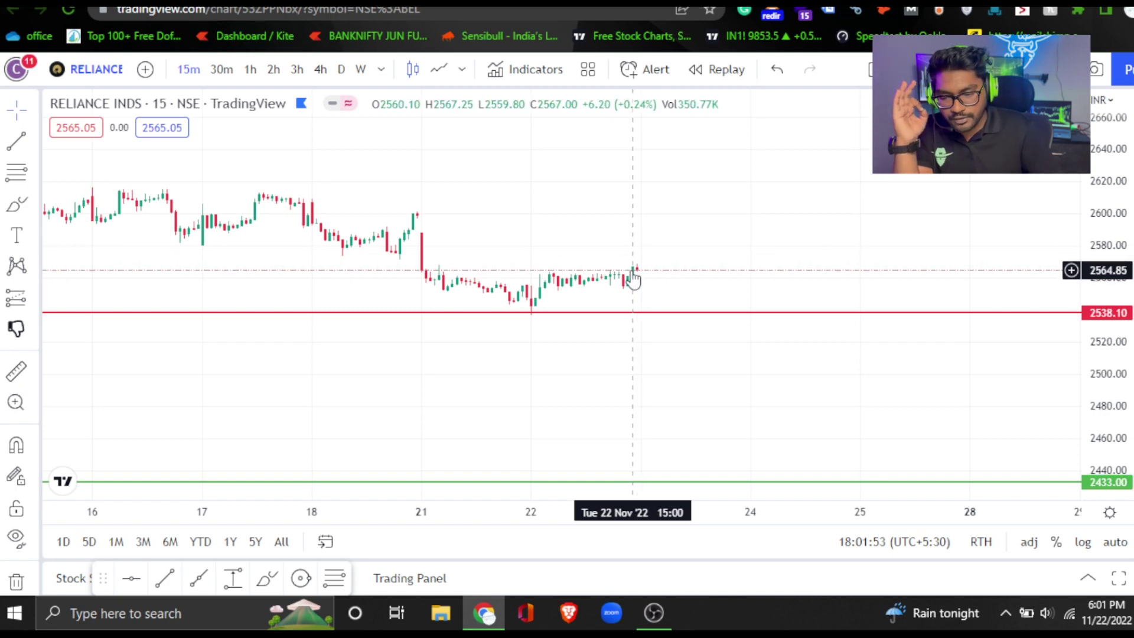
pyautogui.moveTo(1111, 322); pyautogui.dragTo(1110, 350)
pyautogui.scroll(3, 1111, 339)
pyautogui.scroll(5, 856, 324)
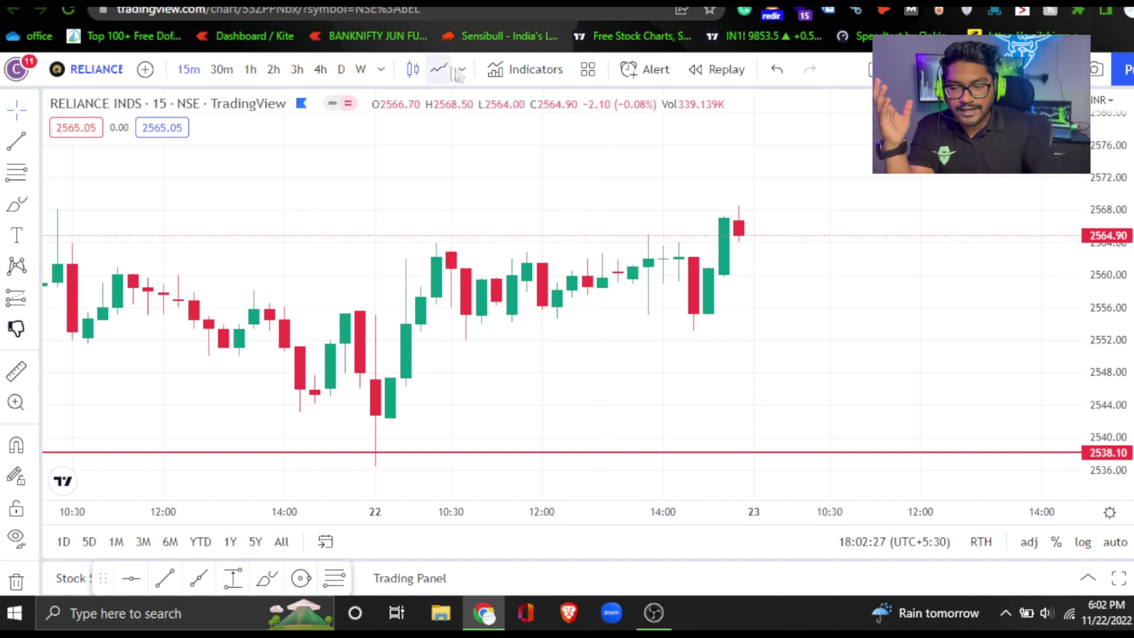
# Step: Keep Candles as the chart style and bring up the Indicators, Metrics & Strategies browser
pyautogui.click(462, 70)
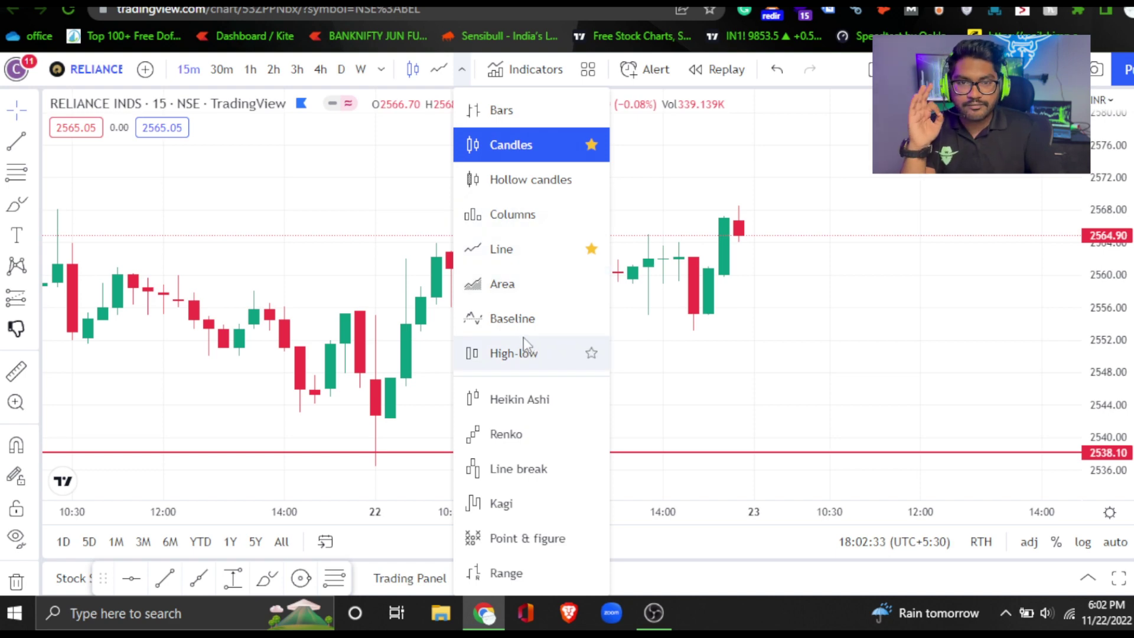
pyautogui.click(541, 148)
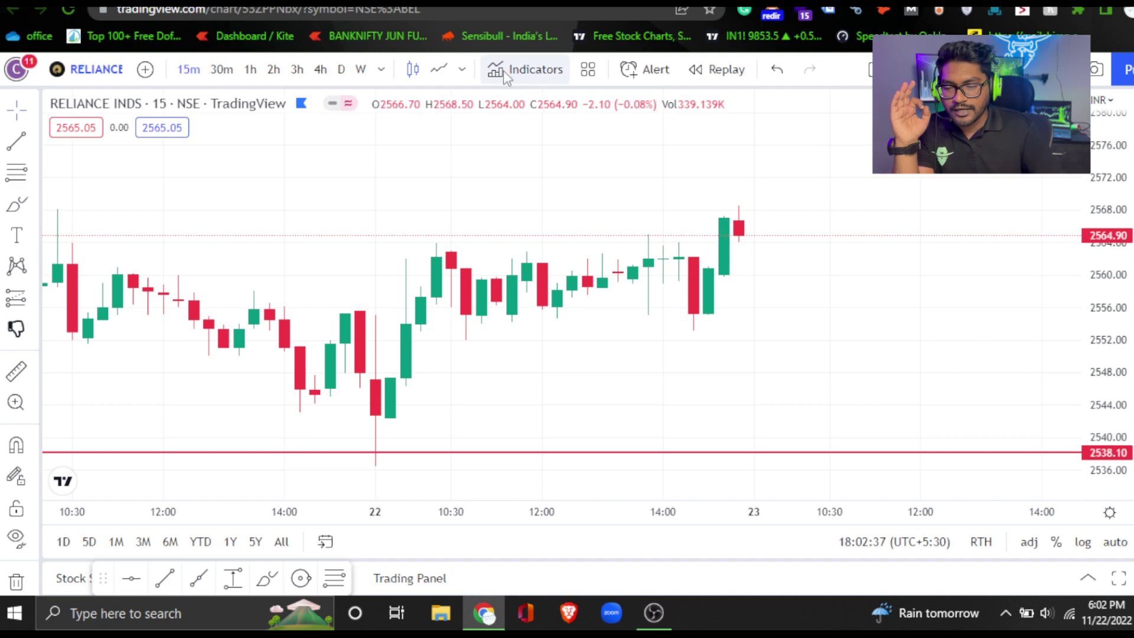
pyautogui.click(462, 69)
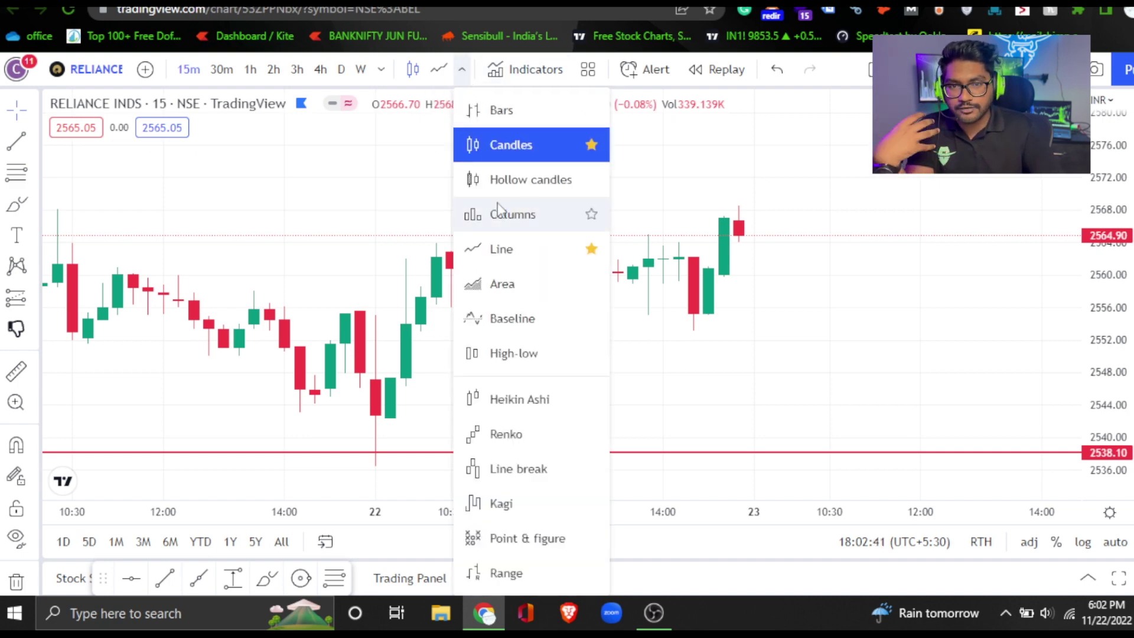
pyautogui.click(392, 172)
pyautogui.click(525, 71)
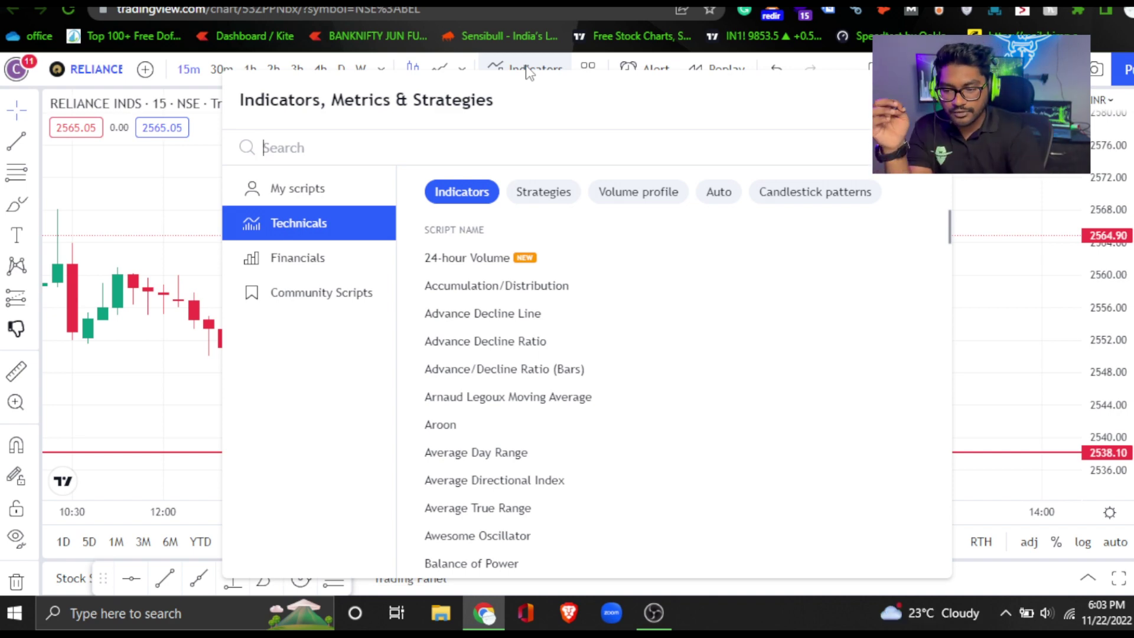
# Step: Close the indicators browser and pan the 15m chart to candles from 21 Nov onward
pyautogui.click(527, 71)
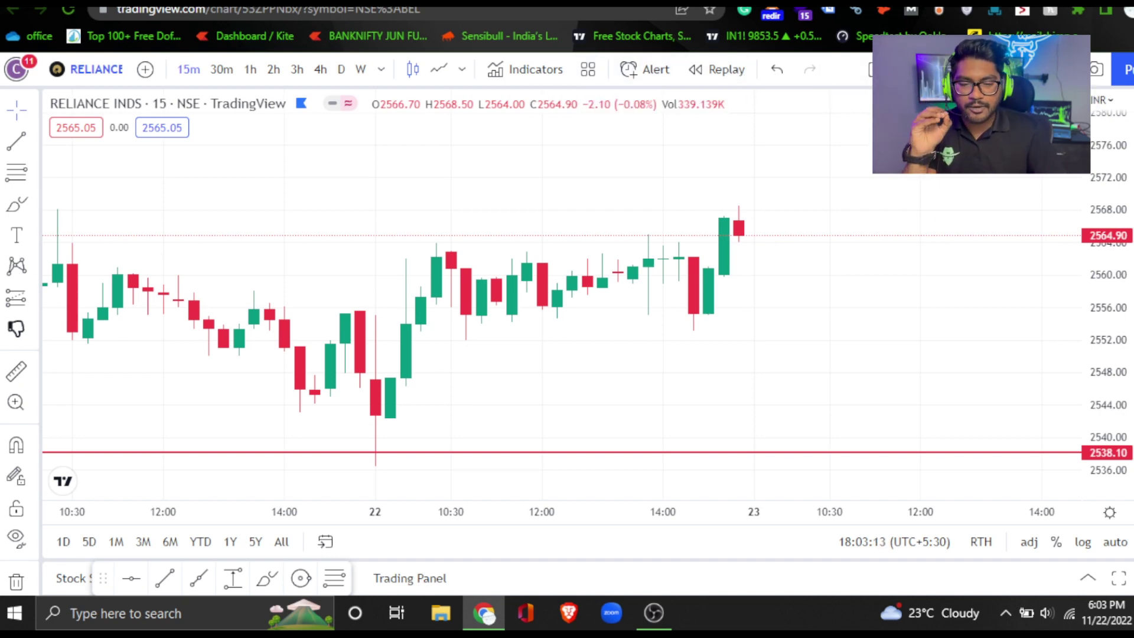
pyautogui.moveTo(896, 331); pyautogui.dragTo(845, 304)
pyautogui.hscroll(-5, 856, 340)
pyautogui.hscroll(3, 846, 305)
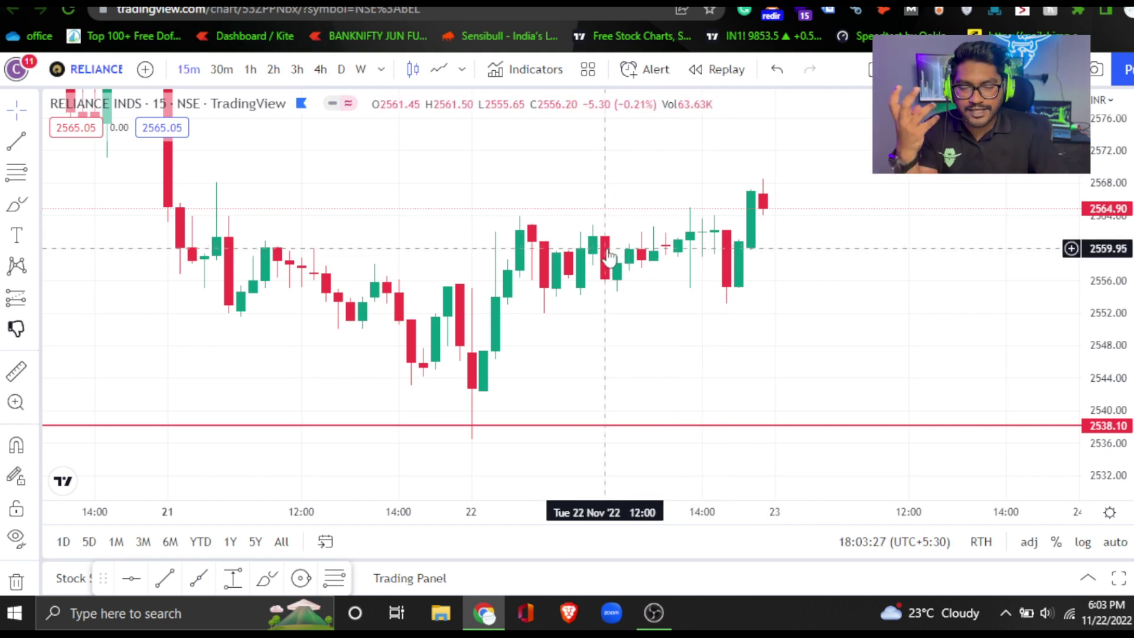
# Step: Stretch the price and time scales to spread out and recentre the 21–22 Nov candles
pyautogui.moveTo(615, 210); pyautogui.dragTo(607, 167)
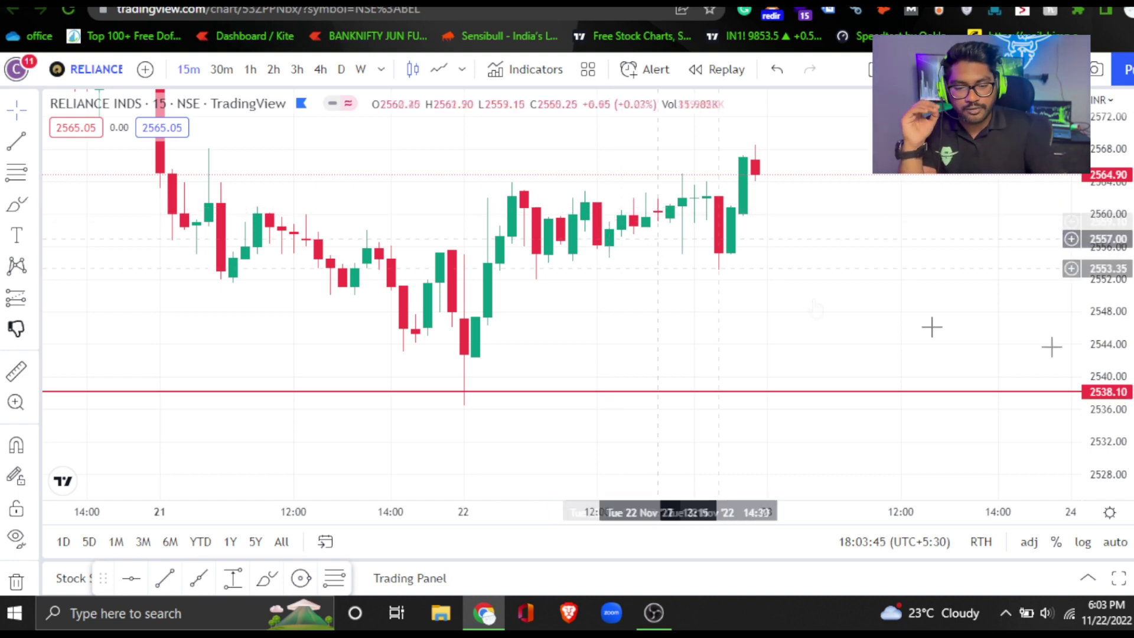
pyautogui.moveTo(1103, 293); pyautogui.dragTo(1100, 278)
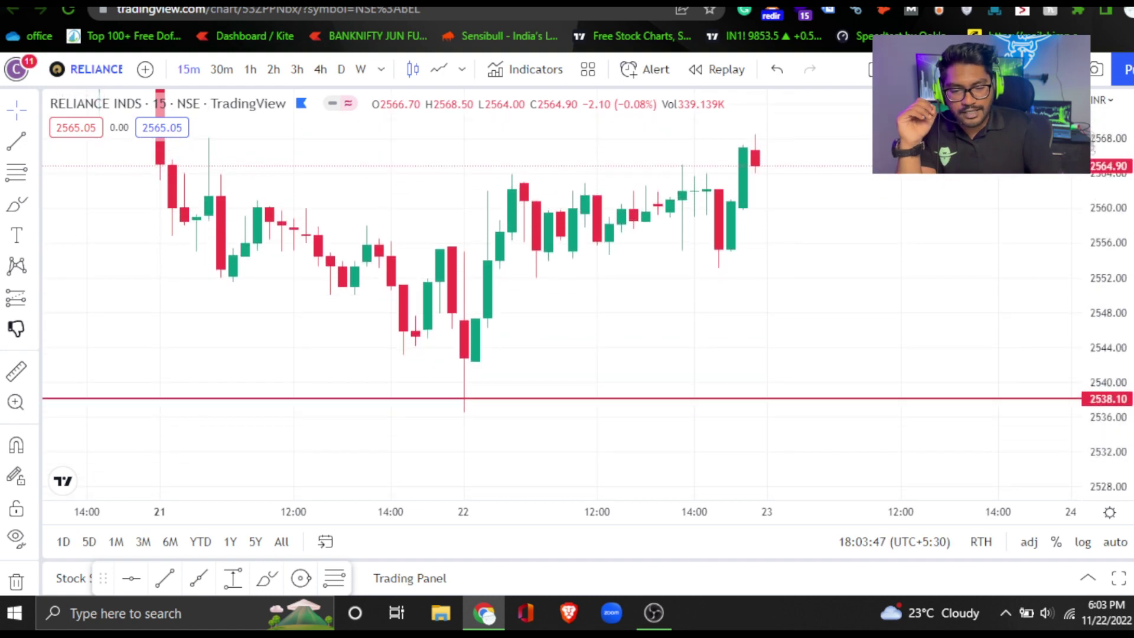
pyautogui.moveTo(542, 514); pyautogui.dragTo(597, 519)
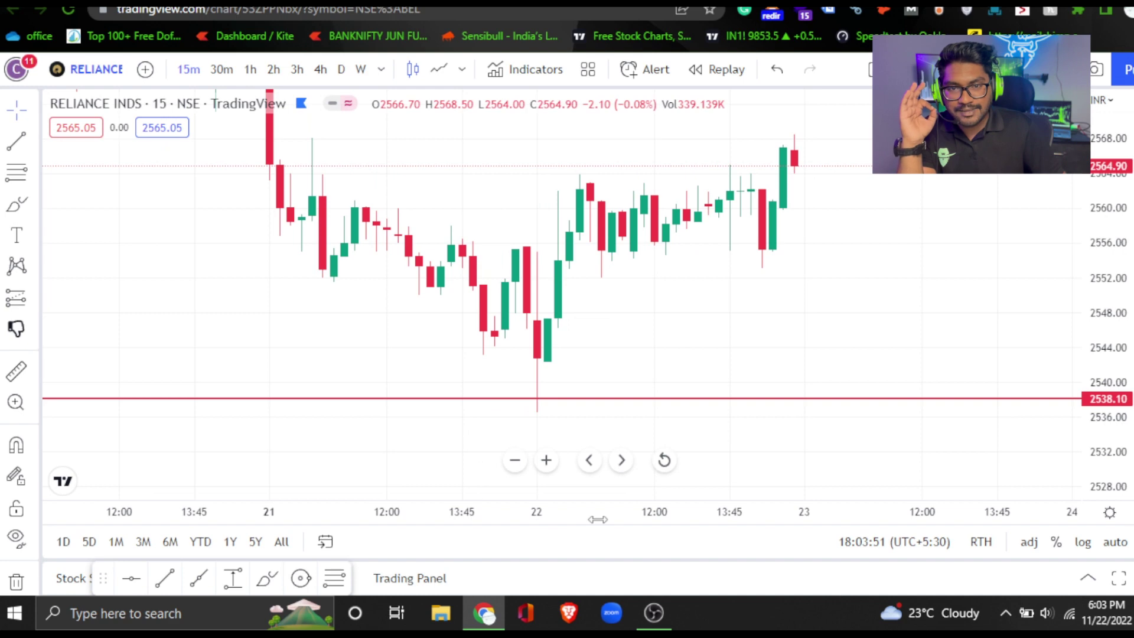
pyautogui.moveTo(782, 362); pyautogui.dragTo(630, 407)
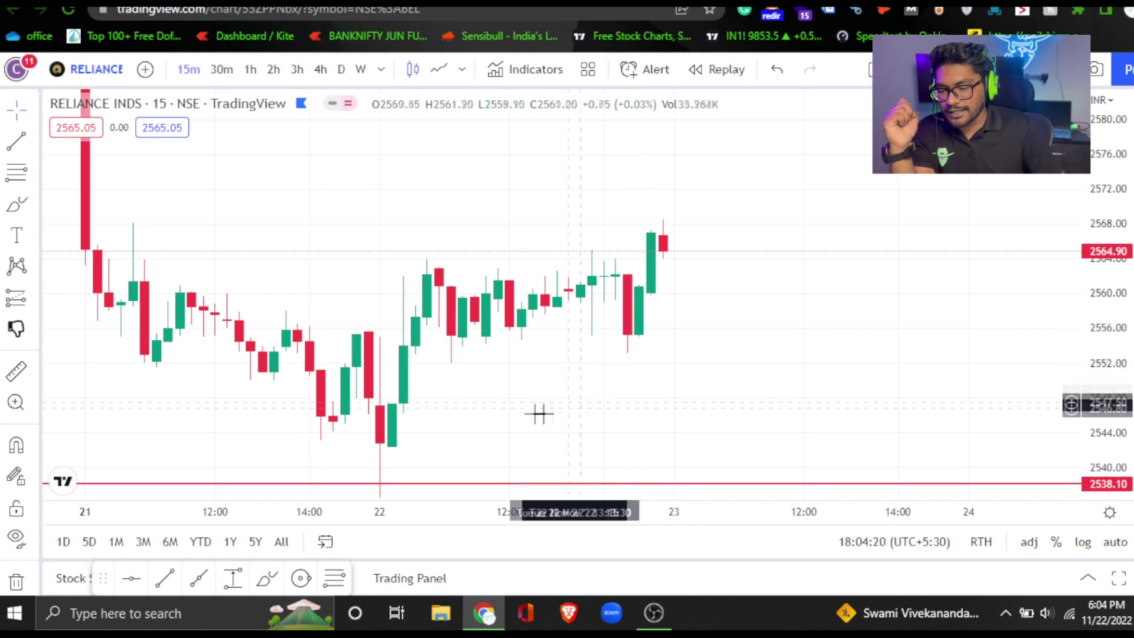
# Step: Scroll the Reliance chart left toward earlier candles
pyautogui.hscroll(-5, 585, 355)
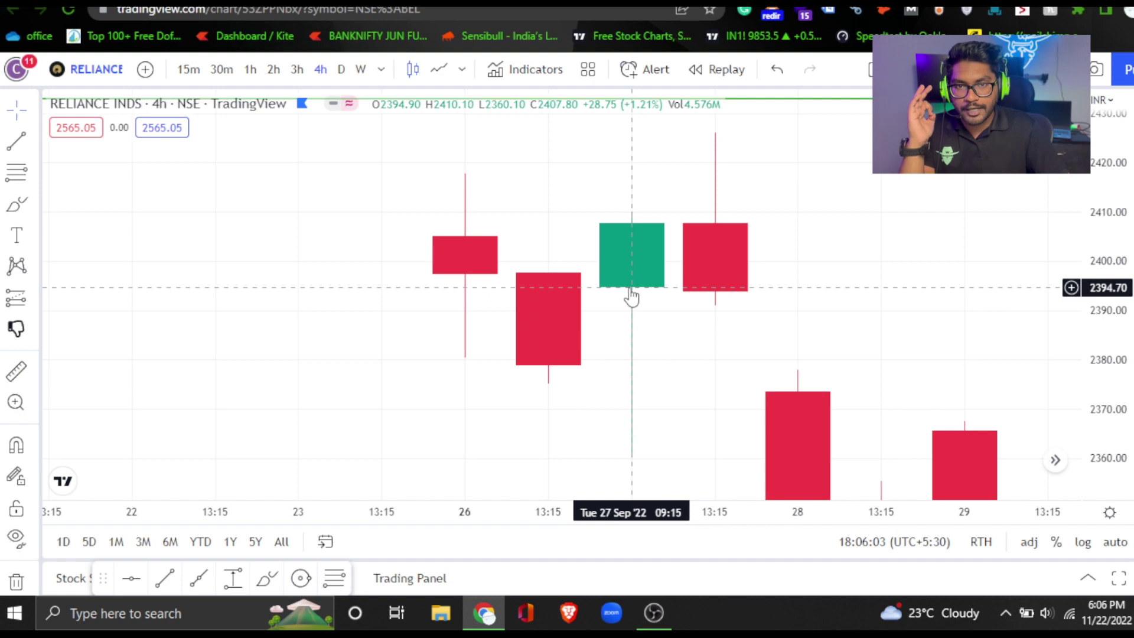
# Step: Brush pink strokes along the 27 Sep candle bottoms and tops, near 2360, and at 2410
pyautogui.click(17, 204)
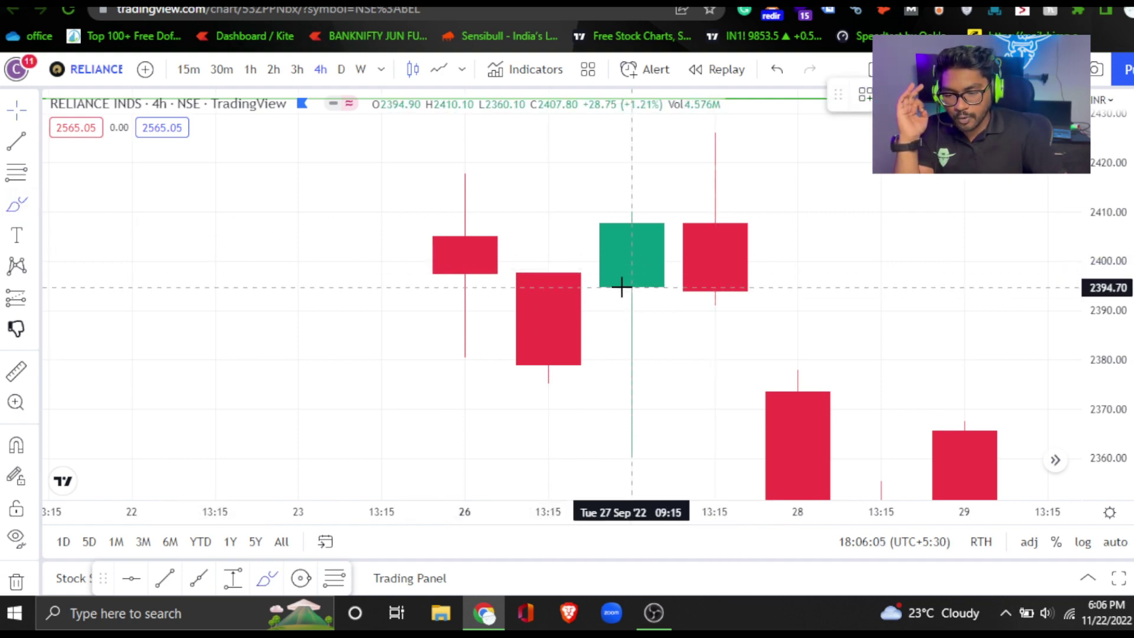
pyautogui.moveTo(633, 287); pyautogui.dragTo(797, 287)
pyautogui.moveTo(641, 226); pyautogui.dragTo(835, 226)
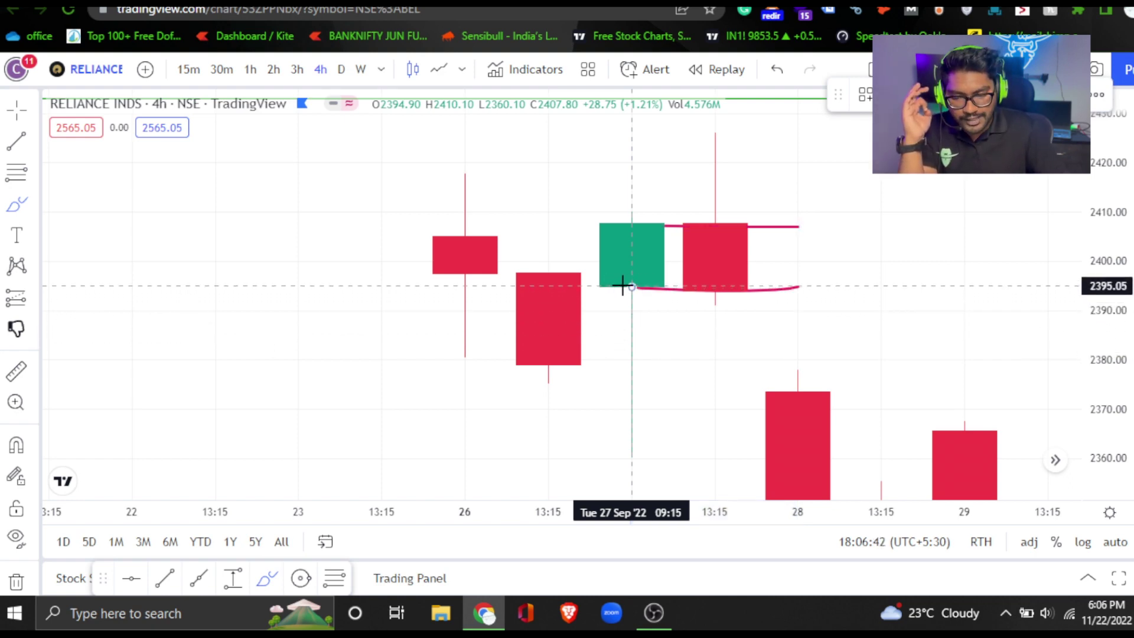
pyautogui.click(715, 450)
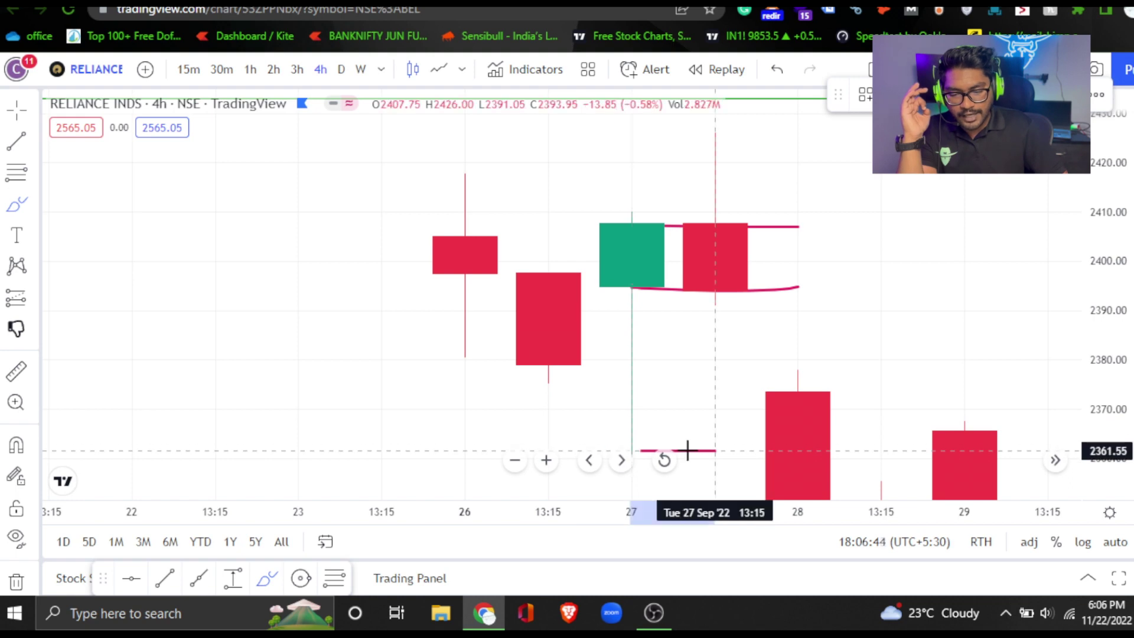
pyautogui.click(643, 450)
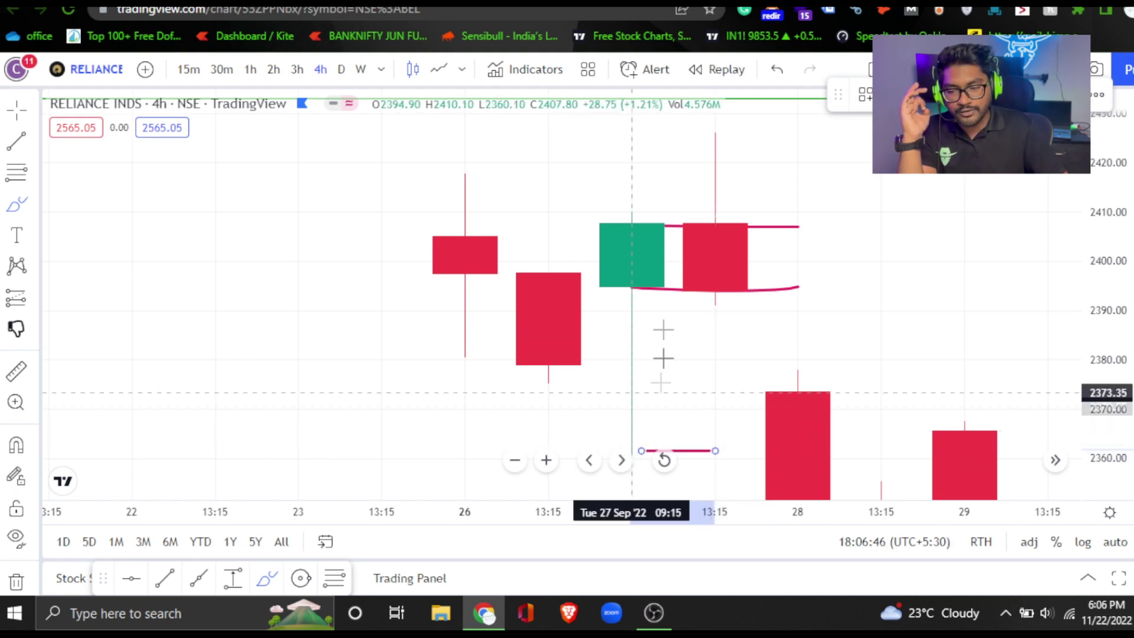
pyautogui.moveTo(631, 208); pyautogui.dragTo(798, 209)
# Step: Undo a stray stroke near 2425, extend the short mark upward, and return to the Cross cursor
pyautogui.moveTo(795, 134); pyautogui.dragTo(719, 142)
pyautogui.hotkey('ctrl', 'z')
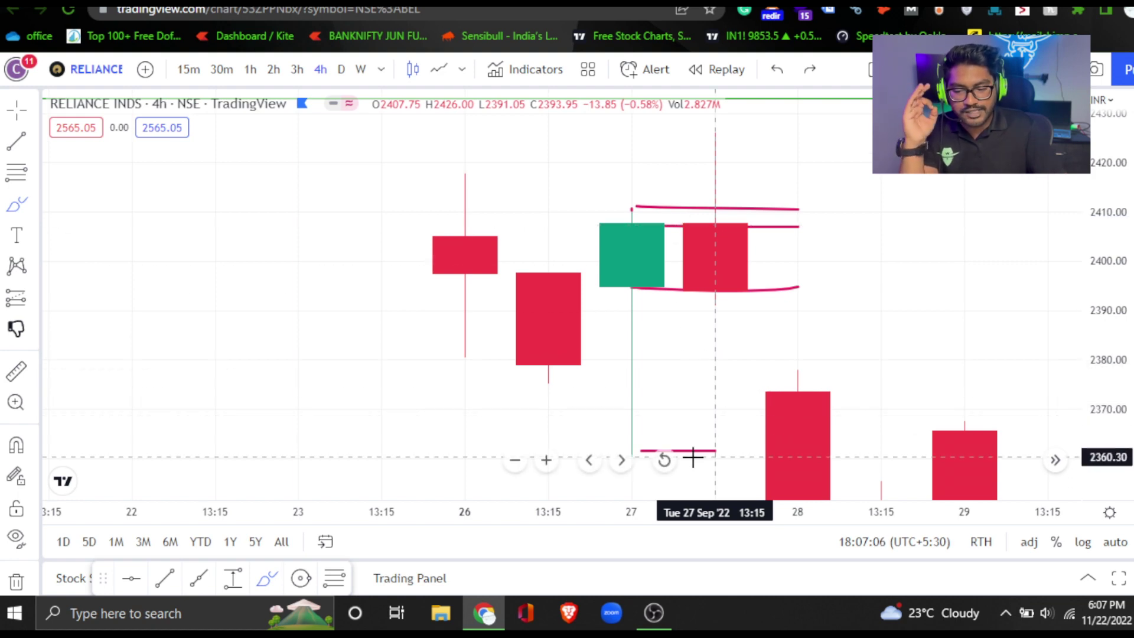
pyautogui.moveTo(748, 455); pyautogui.dragTo(747, 420)
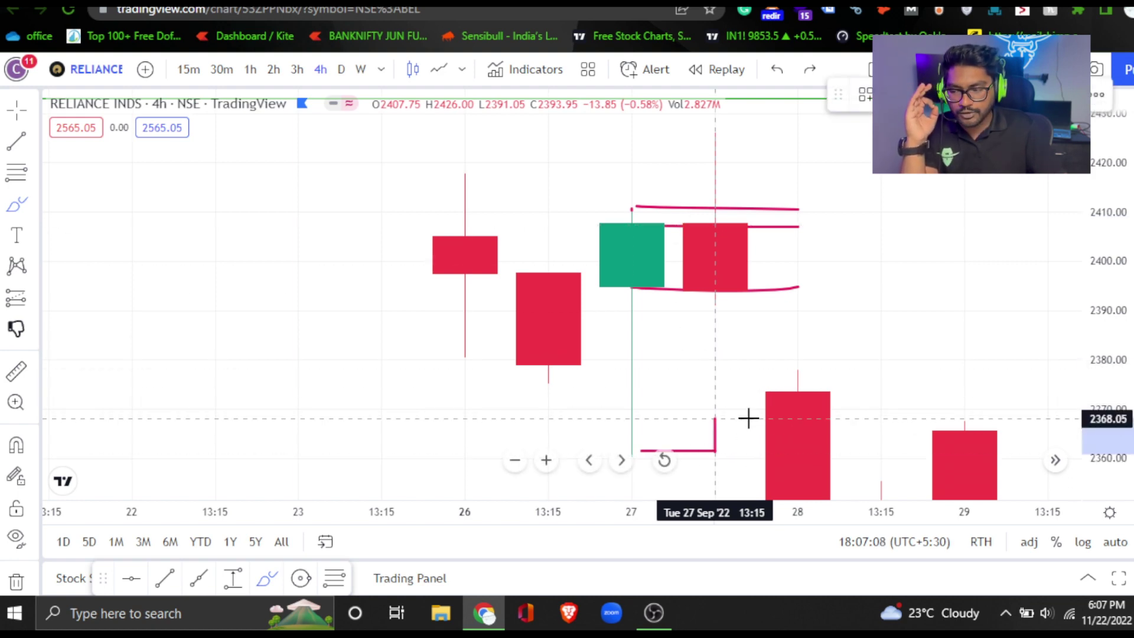
pyautogui.click(18, 118)
pyautogui.click(89, 112)
pyautogui.moveTo(499, 367); pyautogui.dragTo(473, 370)
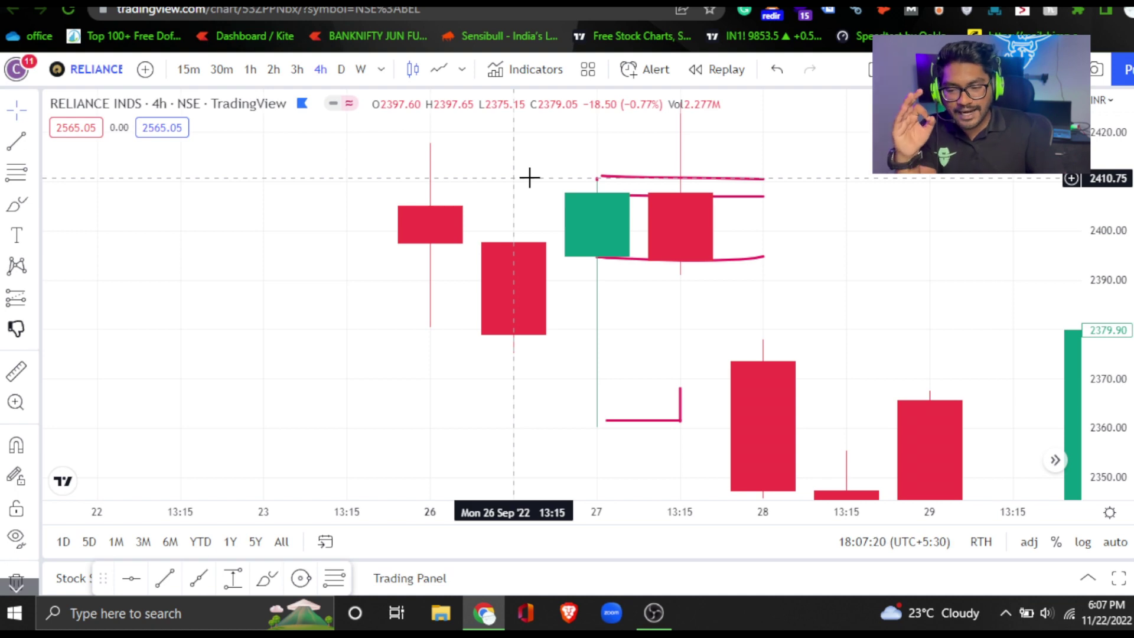
# Step: Remove all drawings and pan to bring the red 27 Sep candle into view
pyautogui.rightClick(515, 137)
pyautogui.click(580, 509)
pyautogui.moveTo(756, 354); pyautogui.dragTo(713, 368)
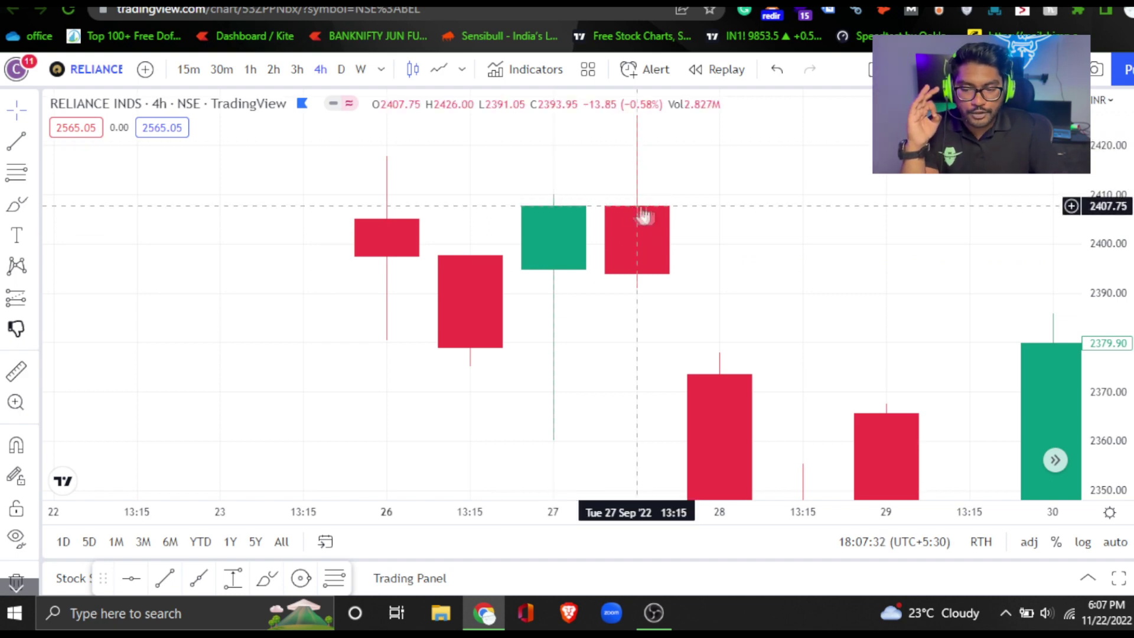
pyautogui.moveTo(679, 296); pyautogui.dragTo(620, 310)
# Step: Brush short strokes at the red 27 Sep candle's top, bottom, wick high, and just below it
pyautogui.click(17, 204)
pyautogui.scroll(-2, 983, 328)
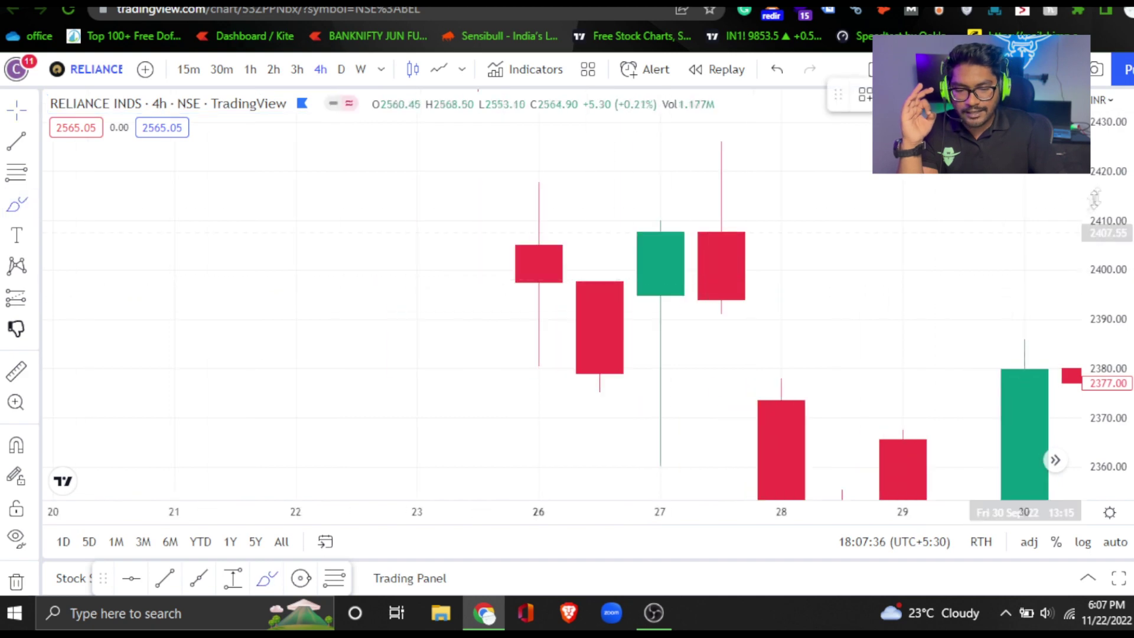
pyautogui.moveTo(729, 263); pyautogui.dragTo(781, 264)
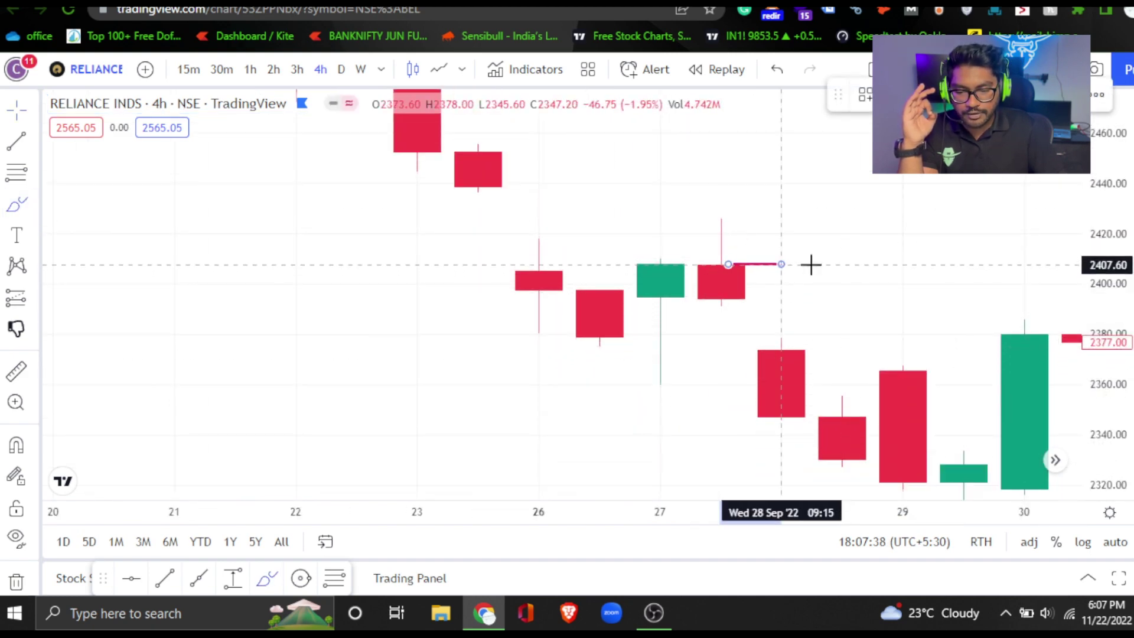
pyautogui.moveTo(724, 301); pyautogui.dragTo(781, 302)
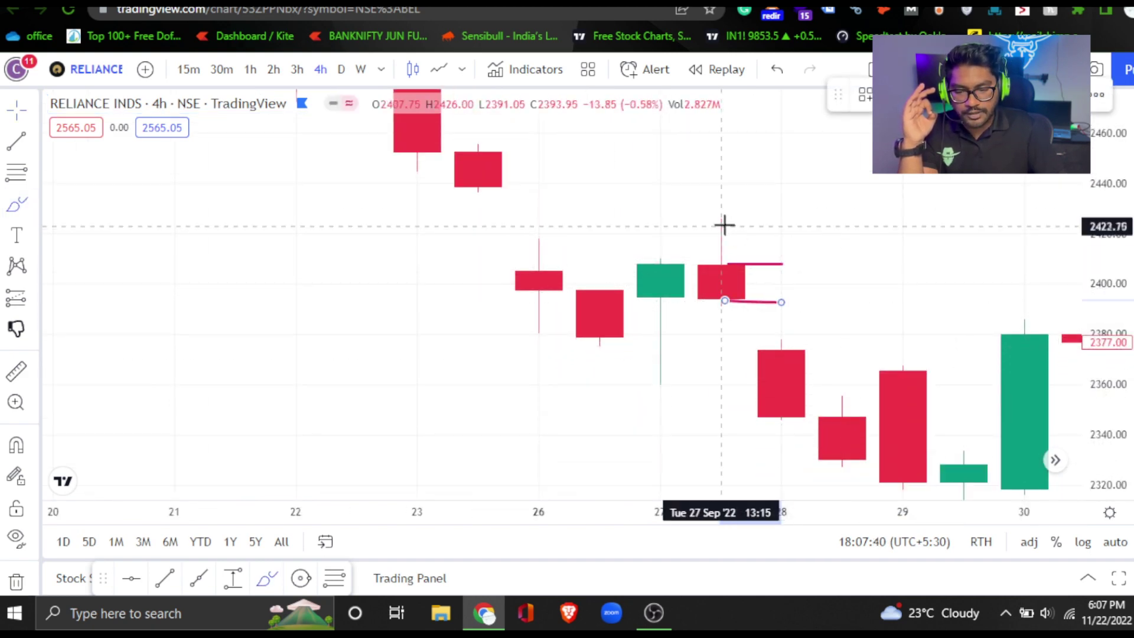
pyautogui.moveTo(728, 217); pyautogui.dragTo(781, 218)
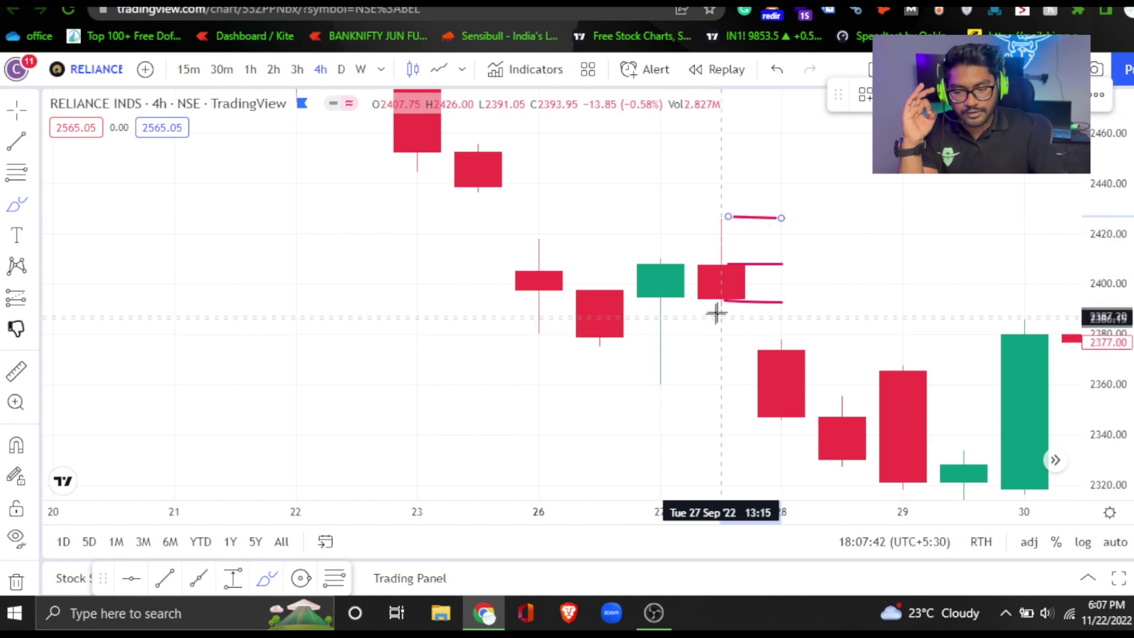
pyautogui.moveTo(724, 309); pyautogui.dragTo(781, 314)
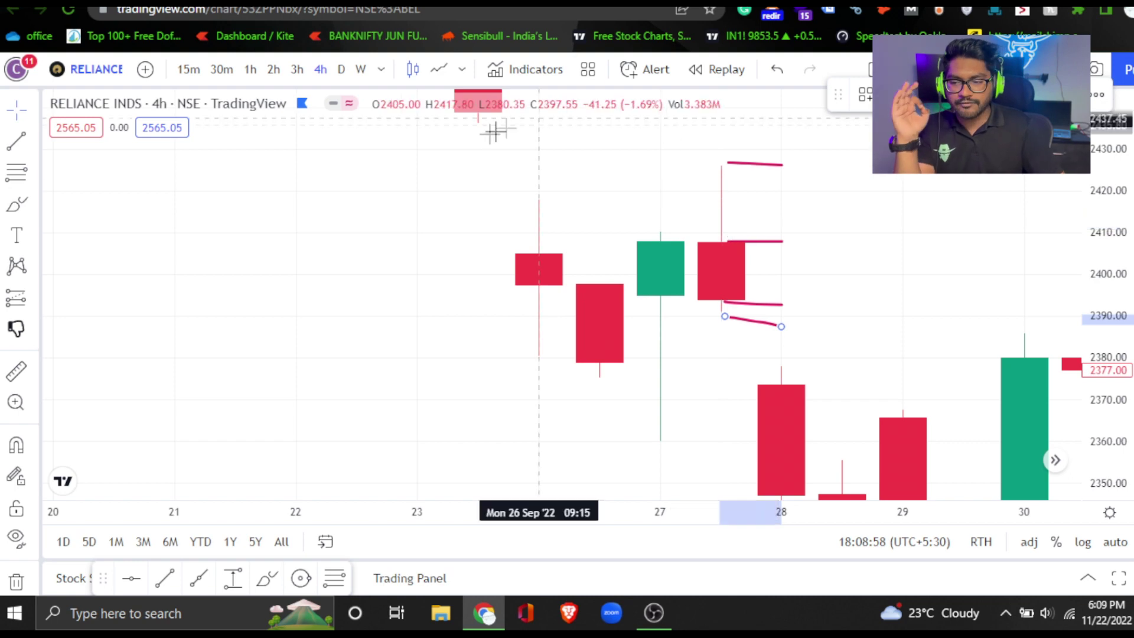
# Step: Switch Reliance to a line chart, frame mid-September to mid-October, and dismiss the Black Friday ad
pyautogui.scroll(-3, 600, 162)
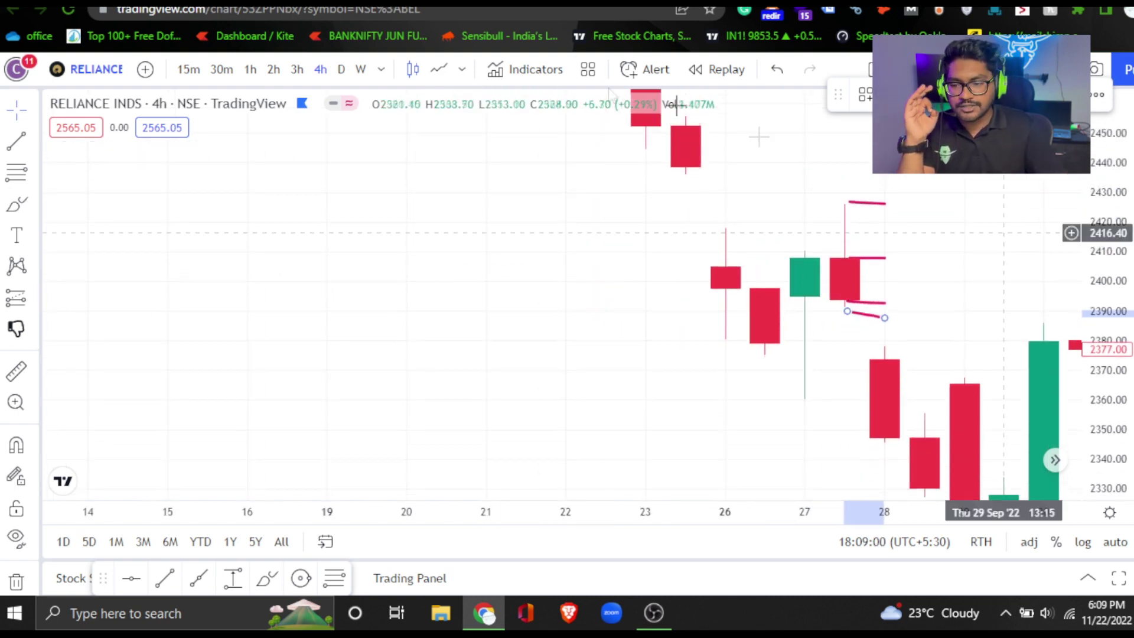
pyautogui.click(439, 69)
pyautogui.click(33, 109)
pyautogui.moveTo(810, 182); pyautogui.dragTo(643, 180)
pyautogui.scroll(-6, 993, 215)
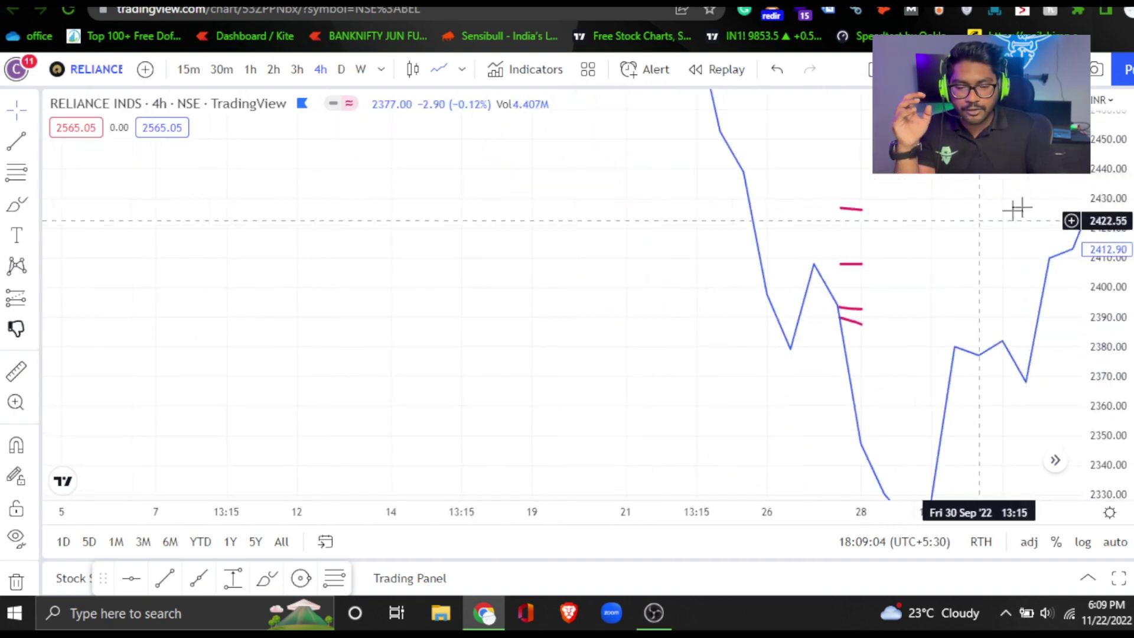
pyautogui.moveTo(934, 242); pyautogui.dragTo(717, 248)
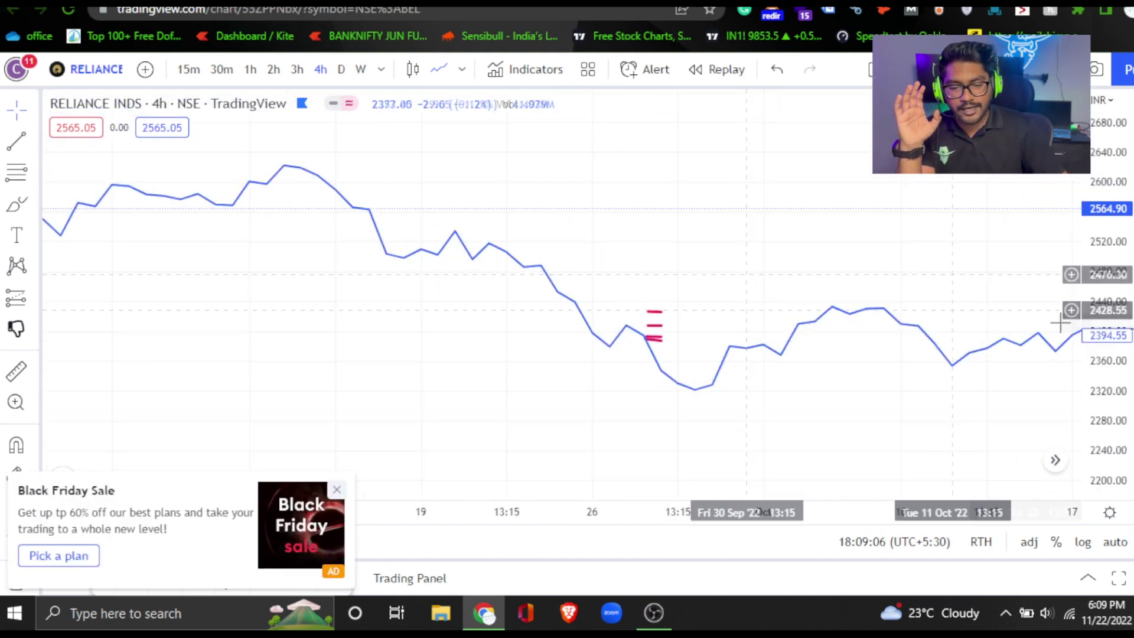
pyautogui.click(337, 502)
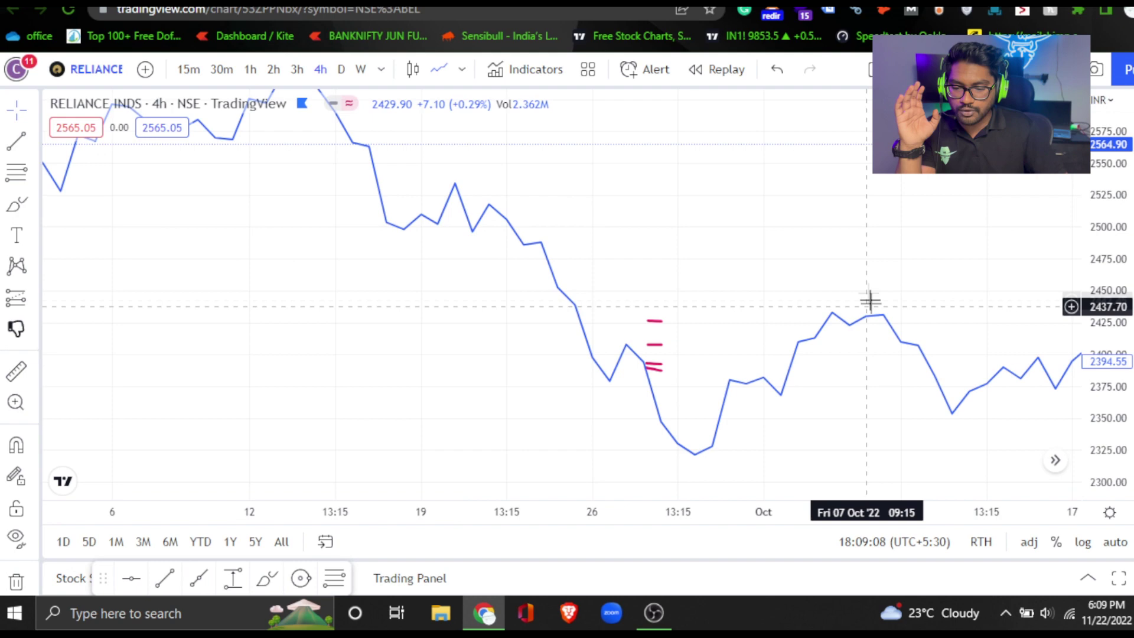
# Step: Trace the late-September–October swing with a red brush stroke, then change the interval to 1 hour
pyautogui.moveTo(862, 258); pyautogui.dragTo(809, 248)
pyautogui.click(17, 204)
pyautogui.moveTo(610, 371)
pyautogui.mouseDown()
pyautogui.moveTo(685, 268)
pyautogui.moveTo(729, 306)
pyautogui.moveTo(751, 251)
pyautogui.moveTo(799, 192)
pyautogui.moveTo(902, 326)
pyautogui.moveTo(1002, 246)
pyautogui.moveTo(1022, 289)
pyautogui.mouseUp()
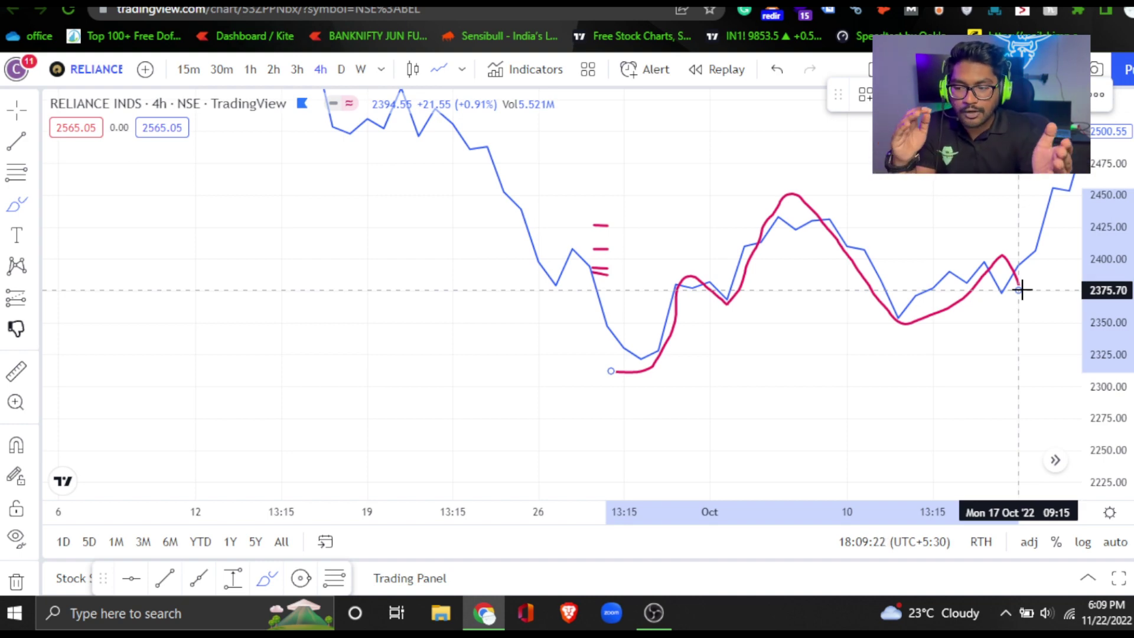
pyautogui.click(250, 69)
pyautogui.scroll(-5, 945, 348)
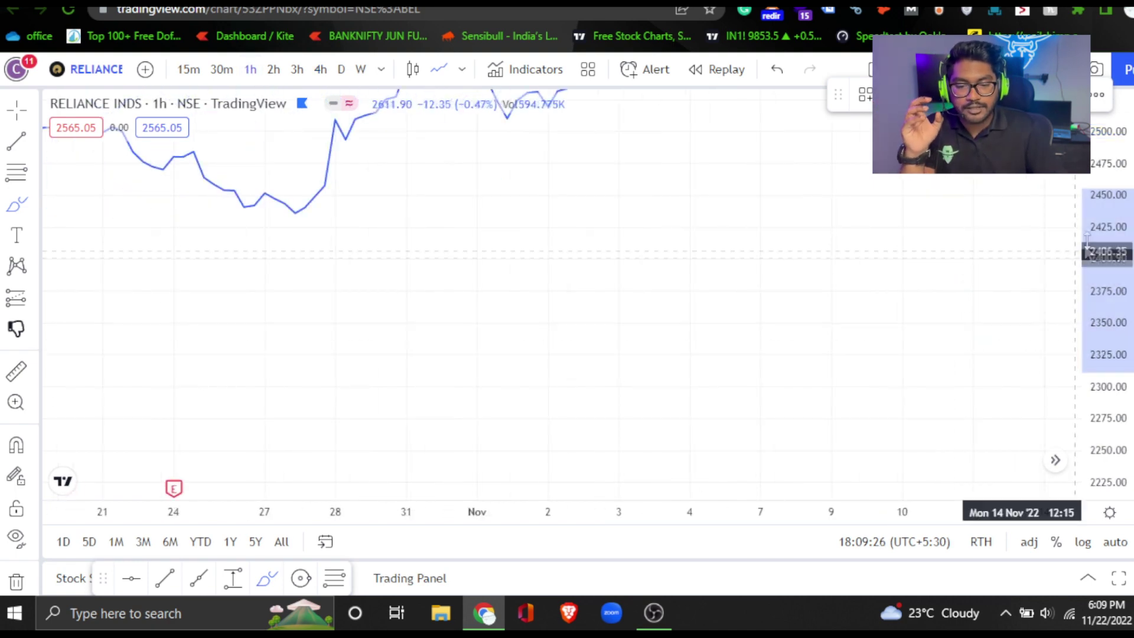